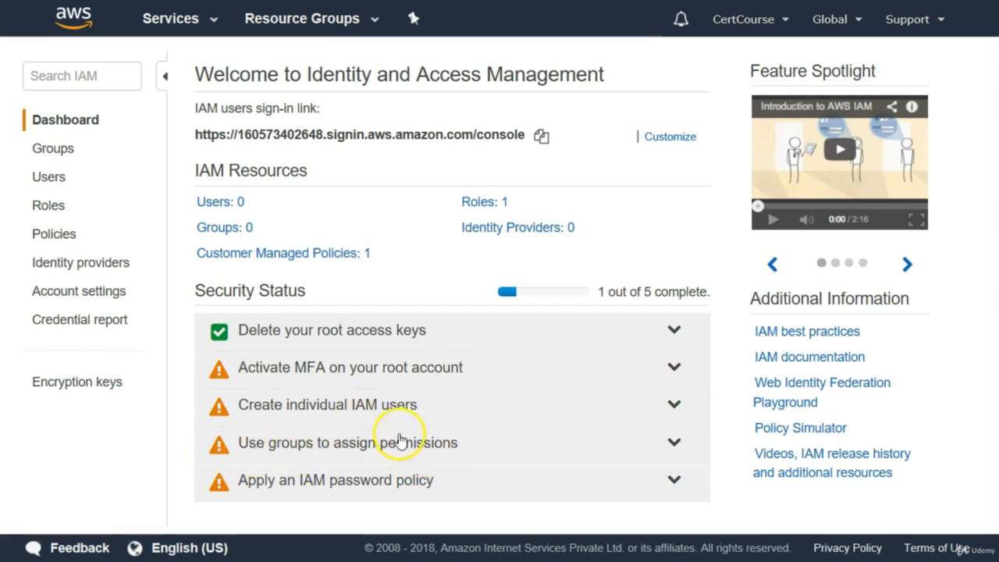
Step: From the Users list, start adding a new user named MyUser
{"action": "left_click", "coordinate": [218, 205]}
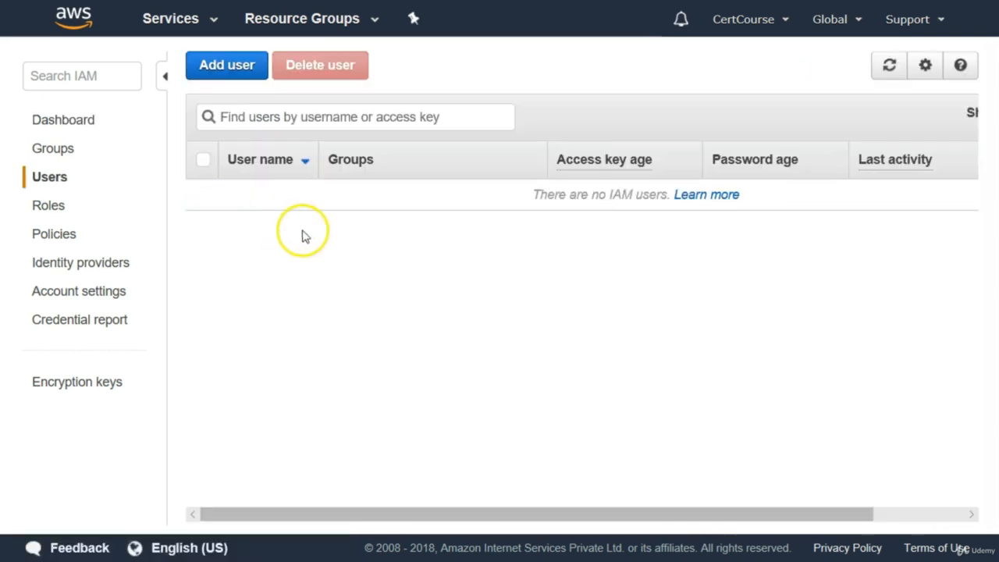
{"action": "left_click", "coordinate": [234, 74]}
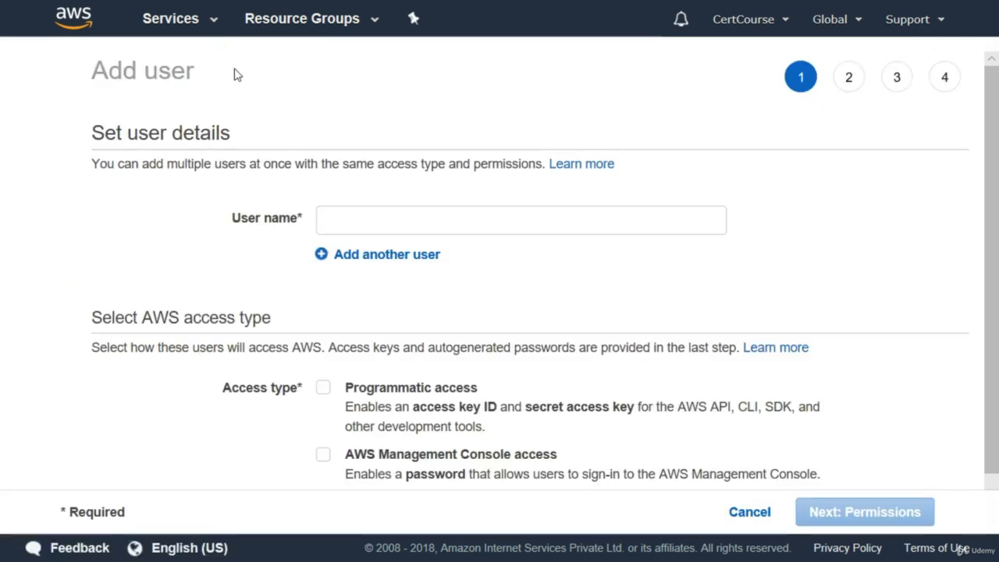
{"action": "left_click", "coordinate": [341, 226]}
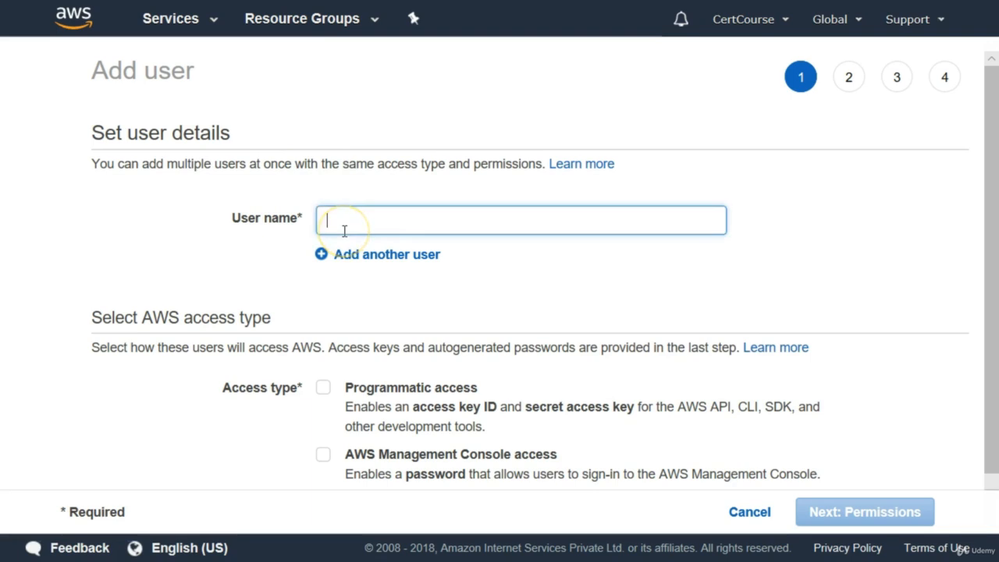
{"action": "type", "text": "MyUser"}
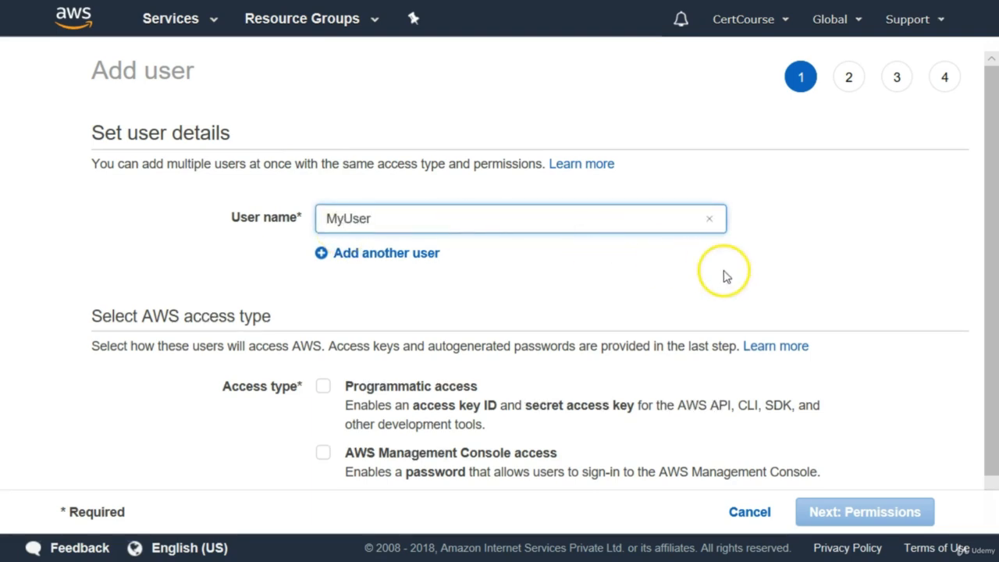
{"action": "left_click_drag", "start_coordinate": [989, 225], "coordinate": [989, 279]}
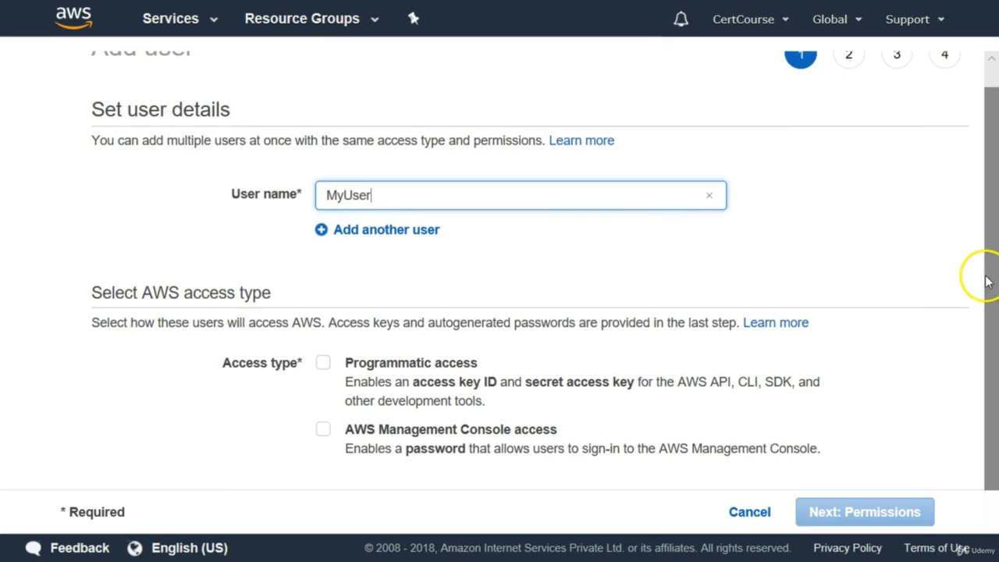
Step: Give MyUser console access with a custom password and no required password reset
{"action": "left_click", "coordinate": [321, 432]}
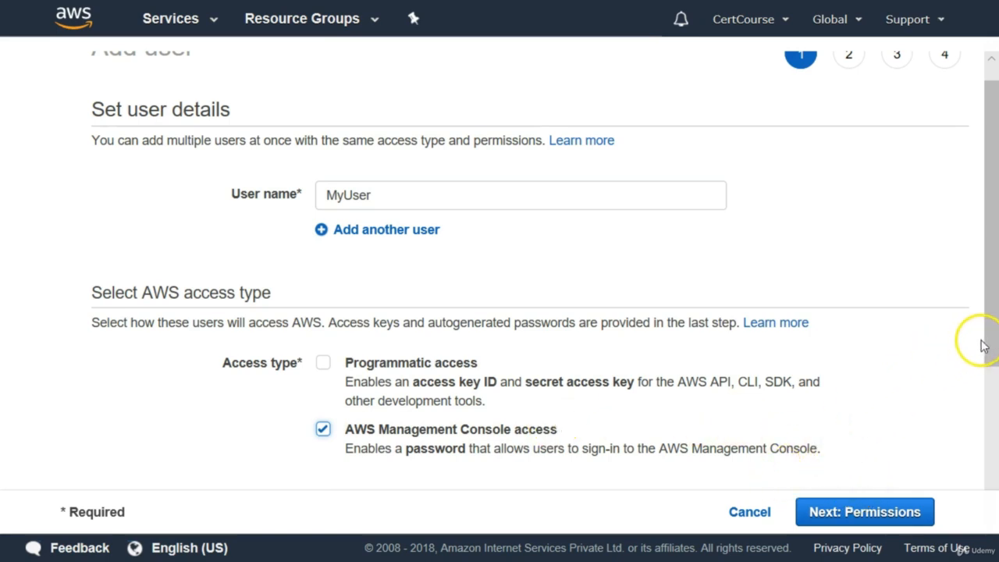
{"action": "left_click_drag", "start_coordinate": [984, 346], "coordinate": [975, 473]}
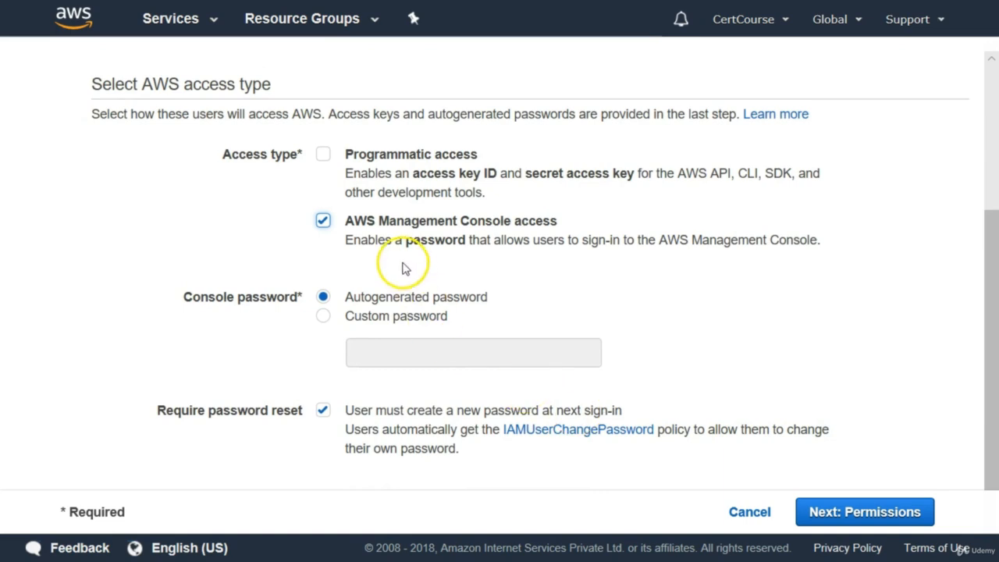
{"action": "left_click", "coordinate": [325, 317]}
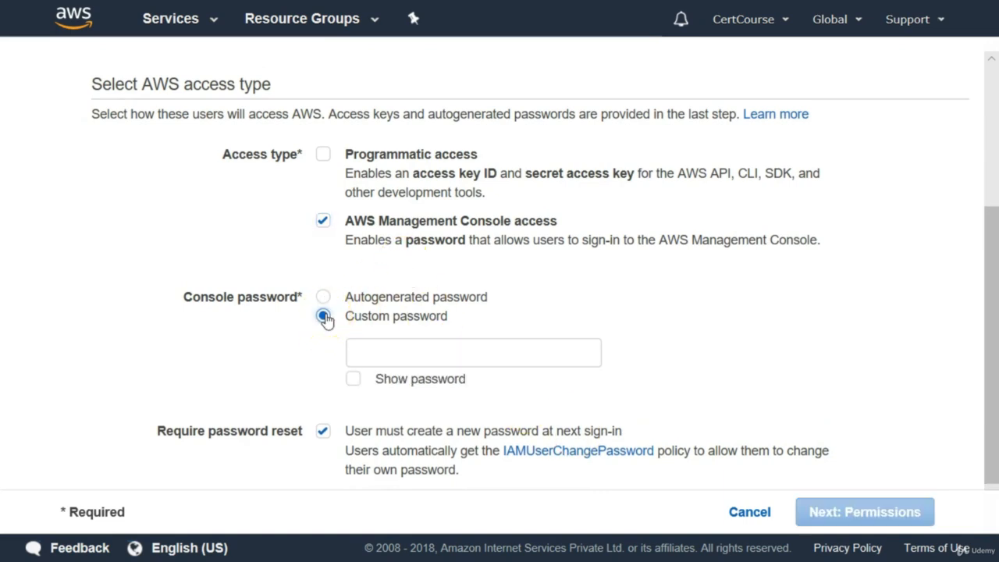
{"action": "left_click", "coordinate": [407, 359]}
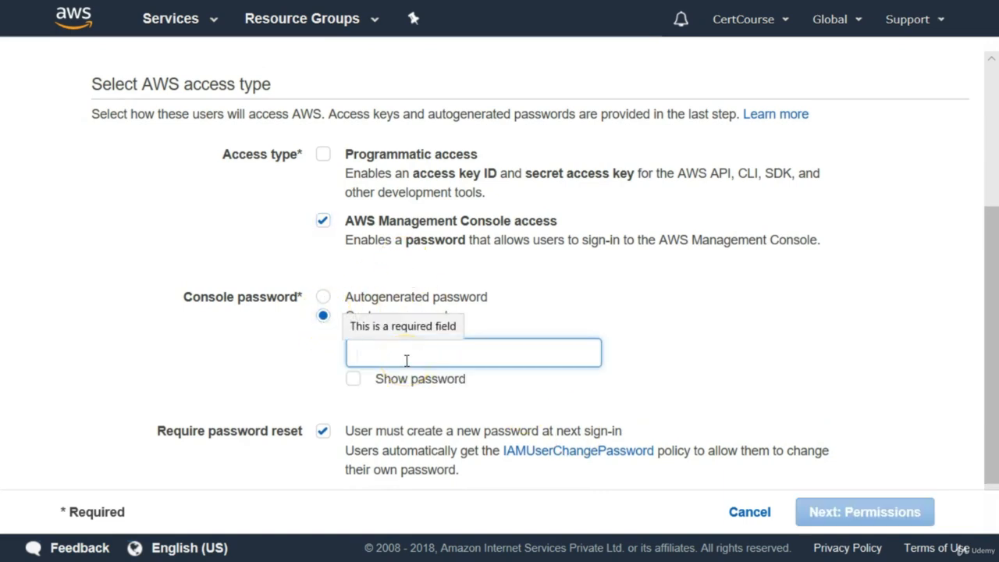
{"action": "type", "text": "••"}
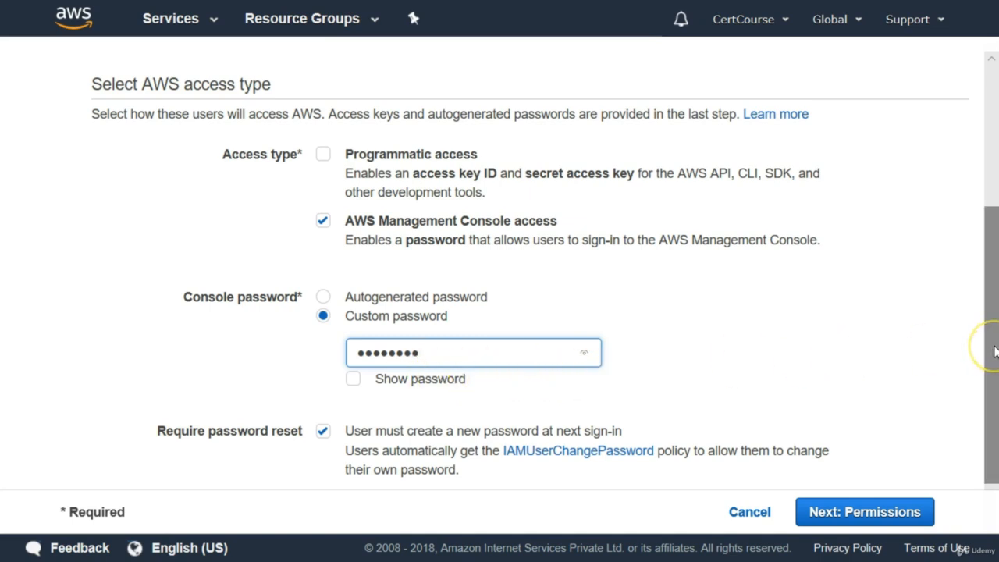
{"action": "left_click_drag", "start_coordinate": [995, 352], "coordinate": [992, 367]}
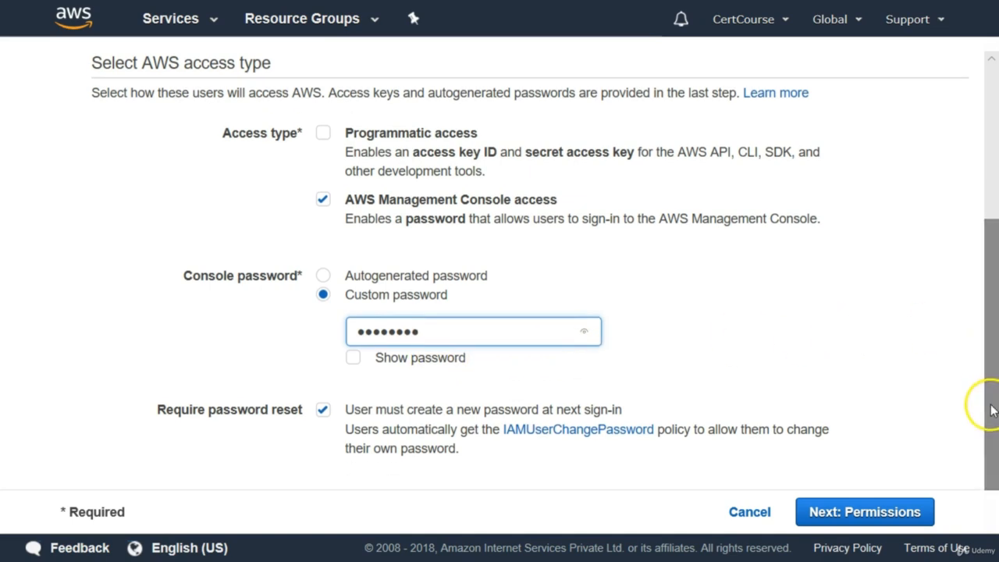
{"action": "left_click", "coordinate": [320, 412]}
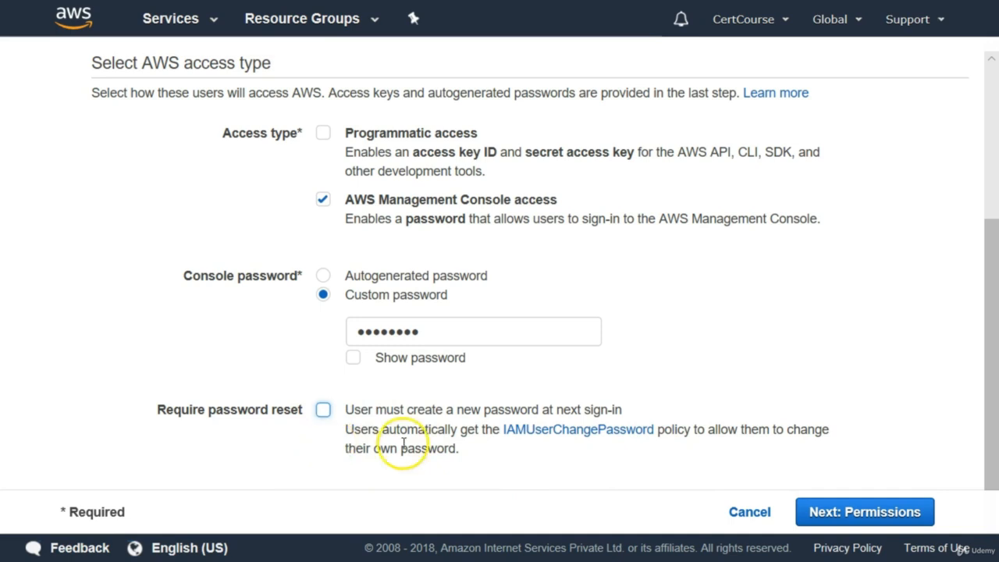
Step: Continue MyUser to the permissions step and begin creating a new group
{"action": "left_click", "coordinate": [861, 514]}
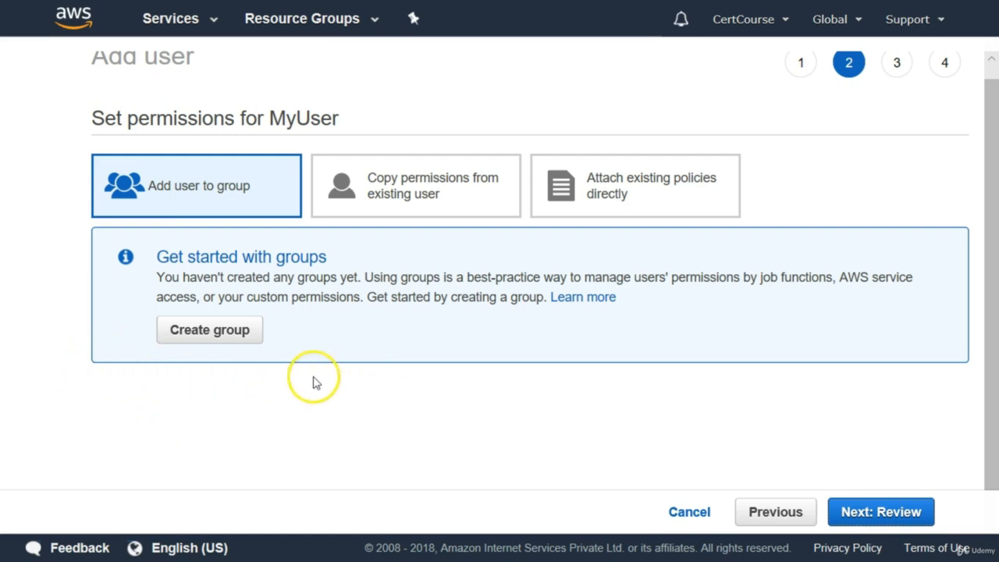
{"action": "left_click", "coordinate": [234, 338]}
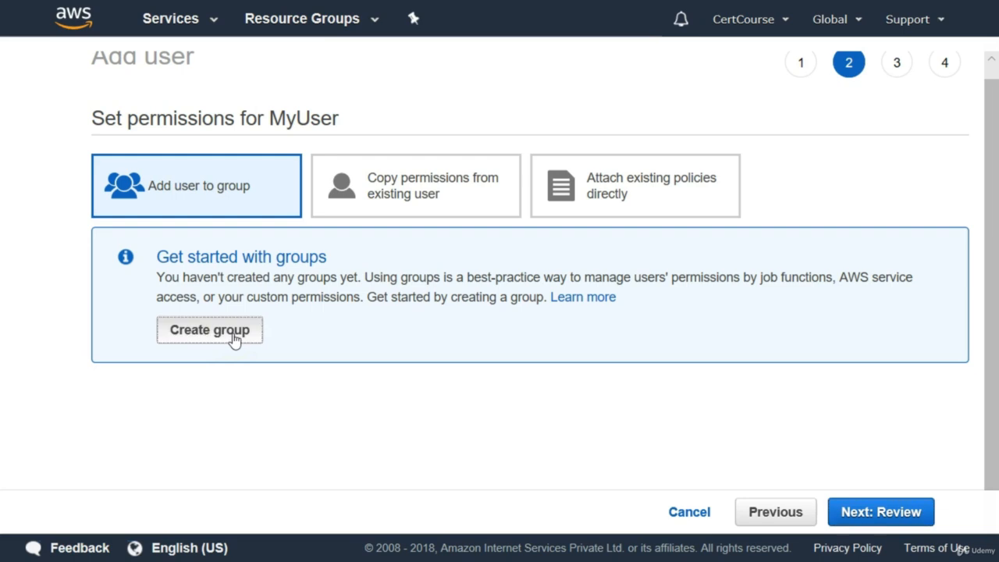
Step: Create the Admins group, searching 'administ' to attach the AdministratorAccess policy
{"action": "left_click", "coordinate": [340, 184]}
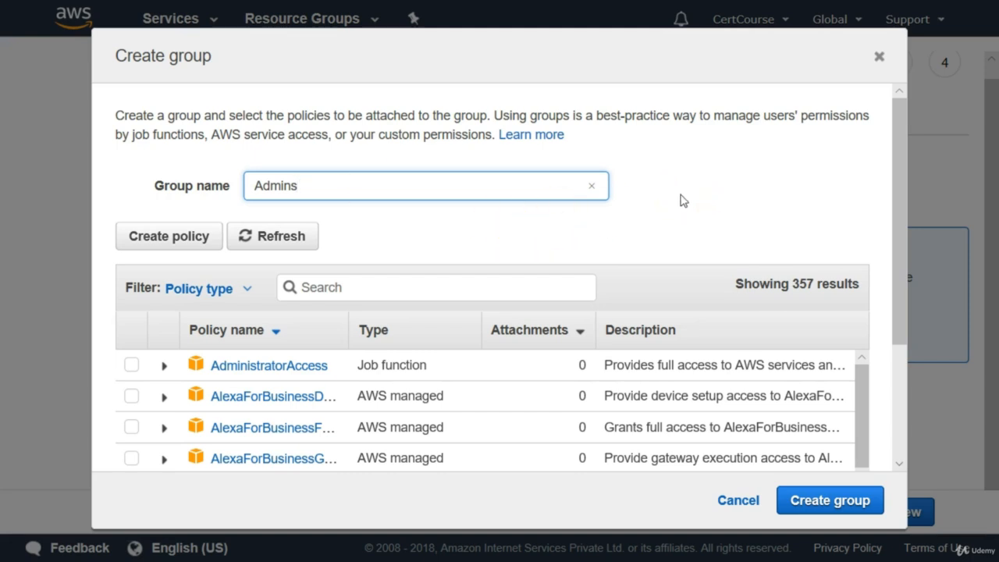
{"action": "left_click", "coordinate": [314, 288]}
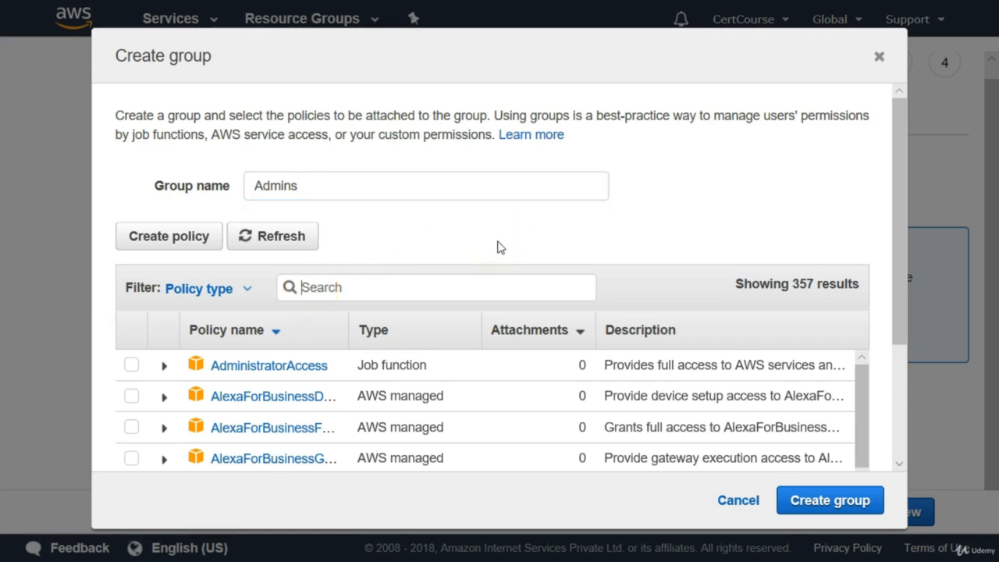
{"action": "type", "text": "admin"}
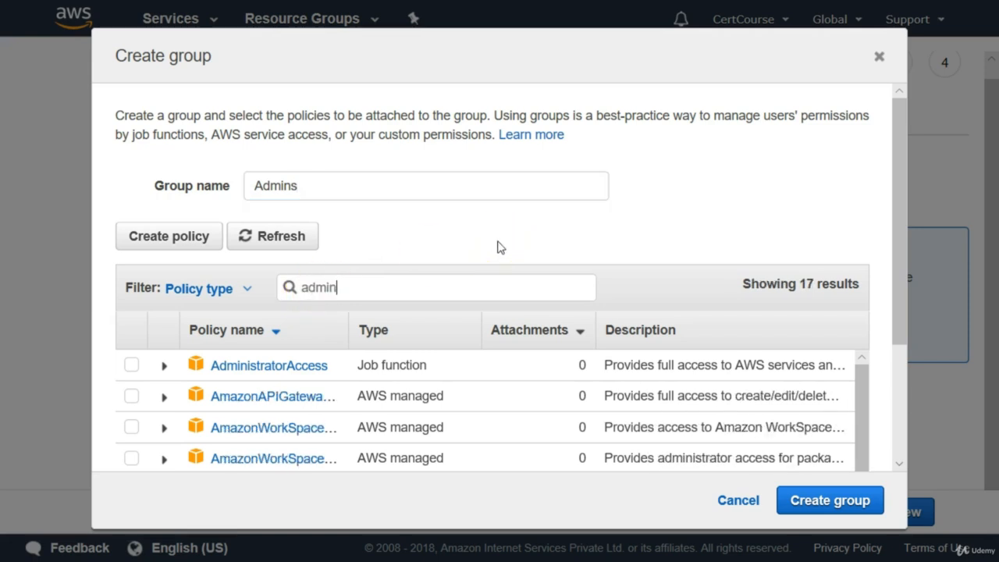
{"action": "type", "text": "istr"}
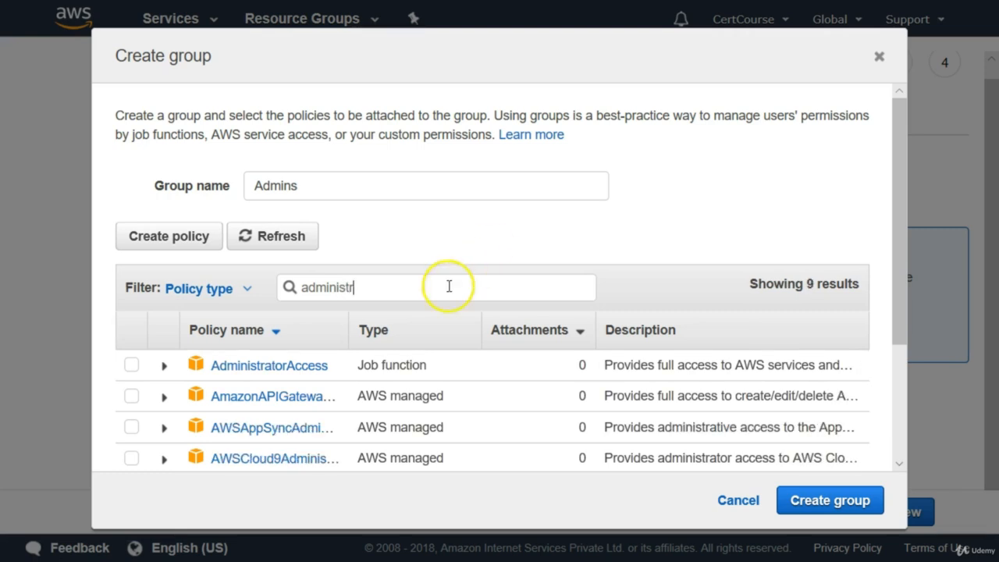
{"action": "left_click", "coordinate": [131, 366]}
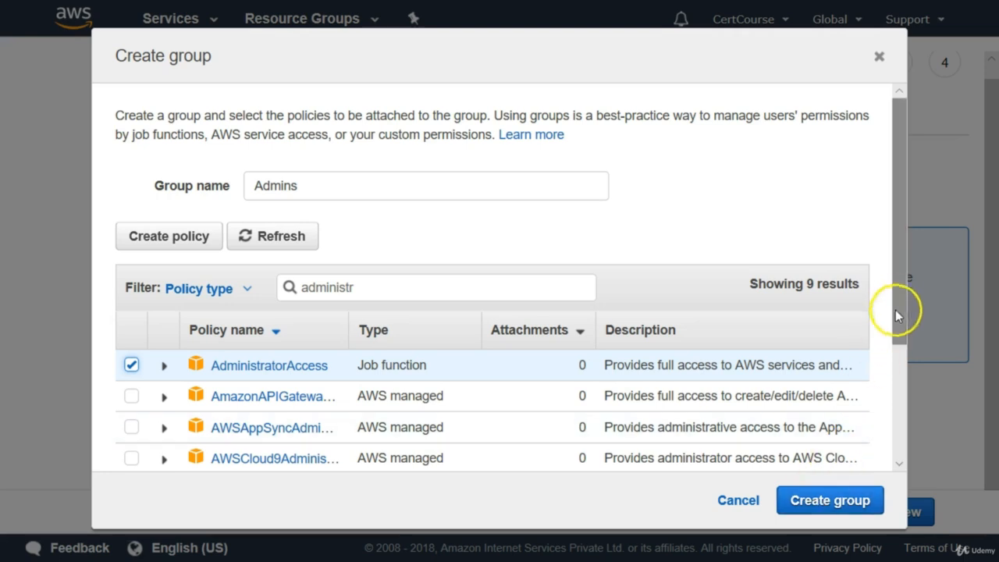
{"action": "left_click_drag", "start_coordinate": [900, 300], "coordinate": [895, 442]}
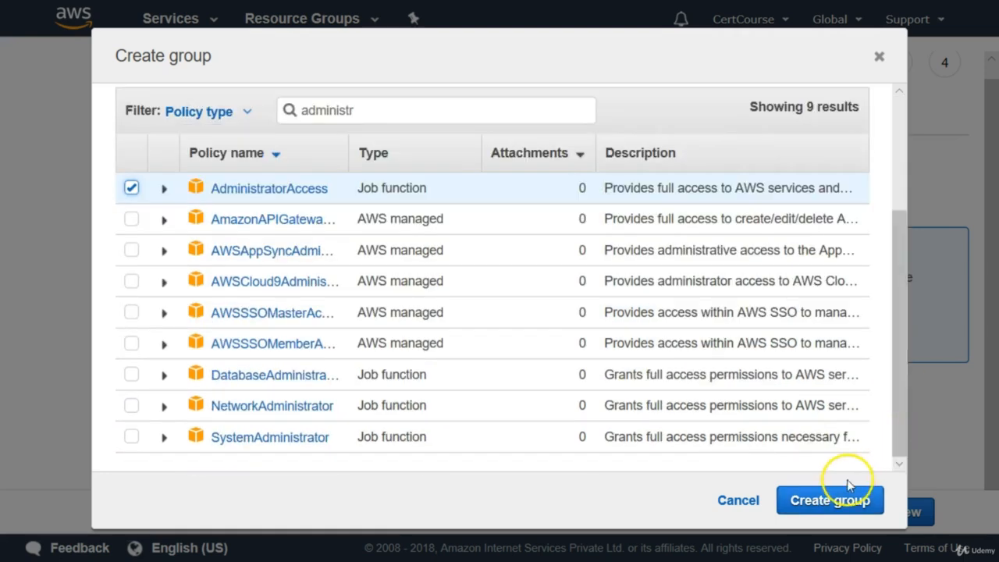
{"action": "left_click", "coordinate": [834, 502]}
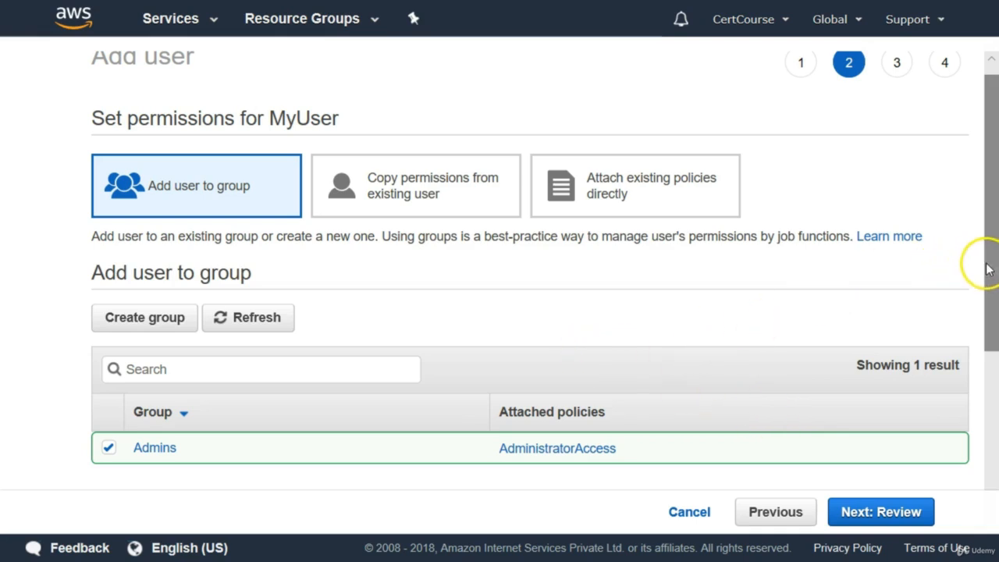
Step: Keep MyUser in the Admins group and continue to the review page
{"action": "left_click_drag", "start_coordinate": [982, 272], "coordinate": [981, 316]}
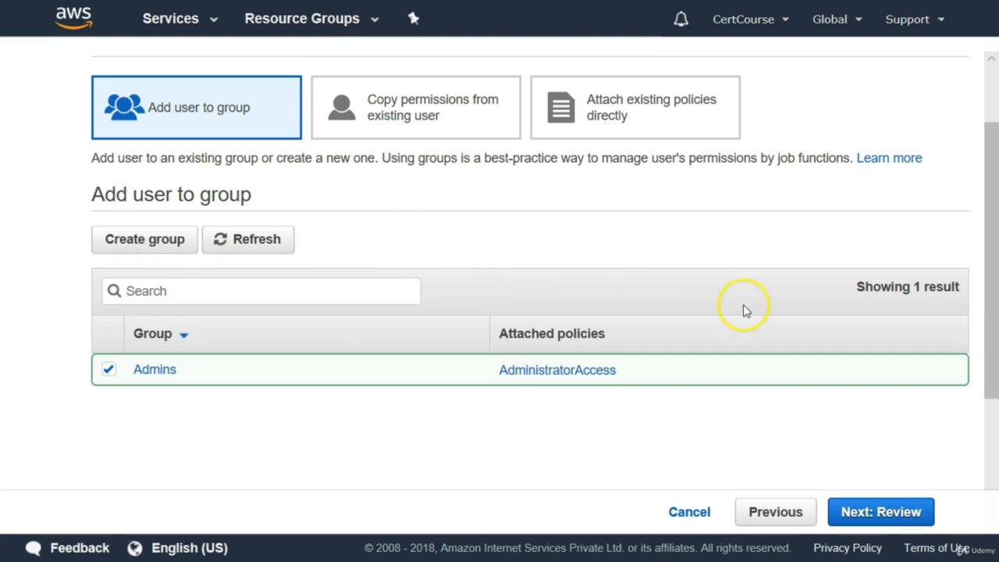
{"action": "left_click_drag", "start_coordinate": [993, 301], "coordinate": [982, 319]}
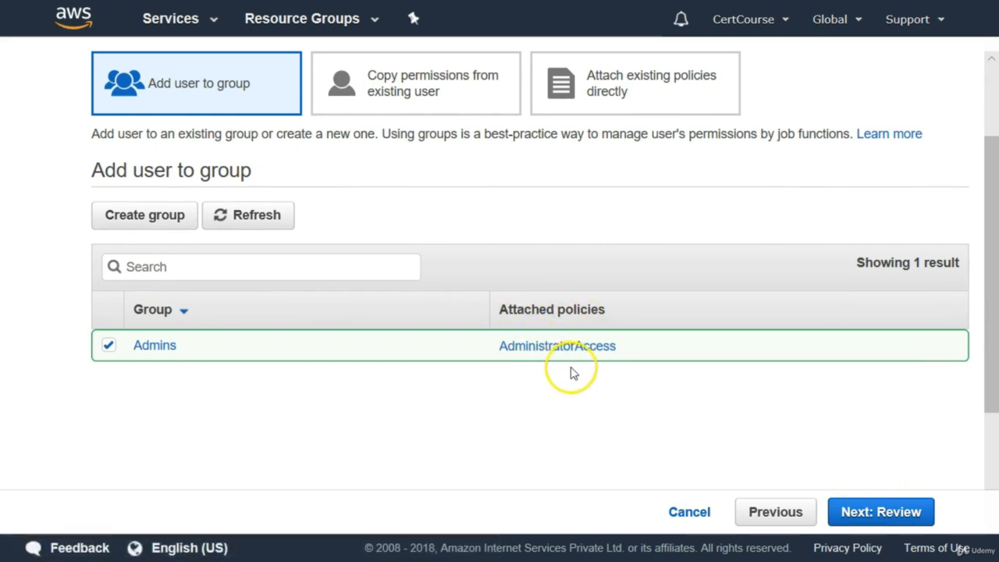
{"action": "left_click", "coordinate": [857, 513]}
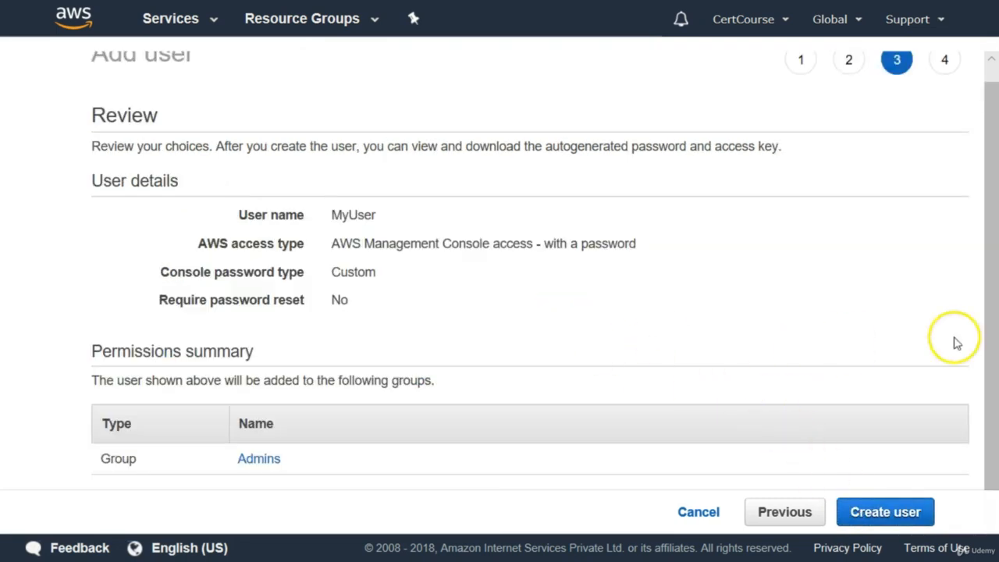
Step: Review MyUser's settings and confirm creating the user
{"action": "left_click_drag", "start_coordinate": [993, 332], "coordinate": [994, 306]}
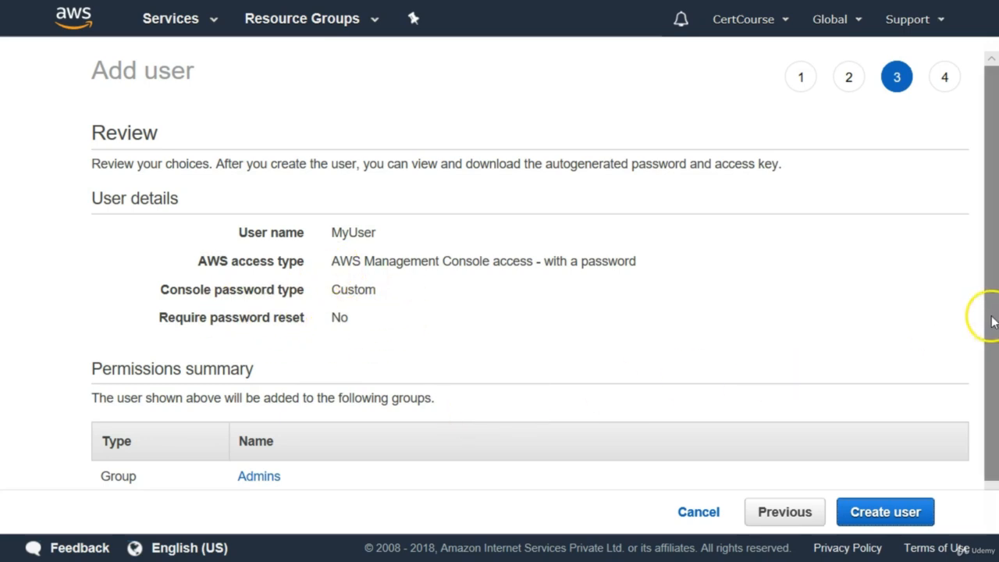
{"action": "scroll", "coordinate": [992, 320], "scroll_direction": "down", "scroll_amount": 1}
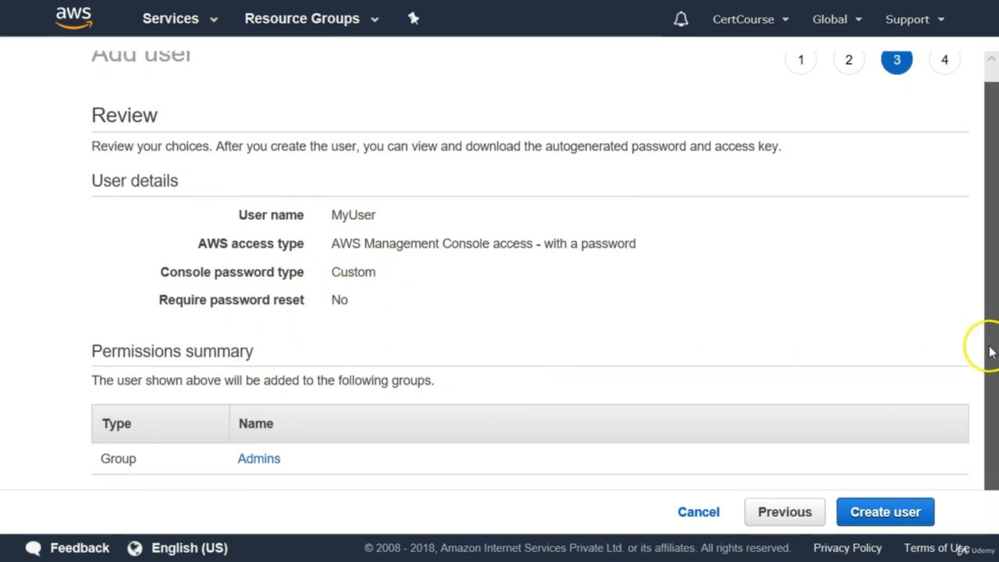
{"action": "left_click", "coordinate": [879, 512]}
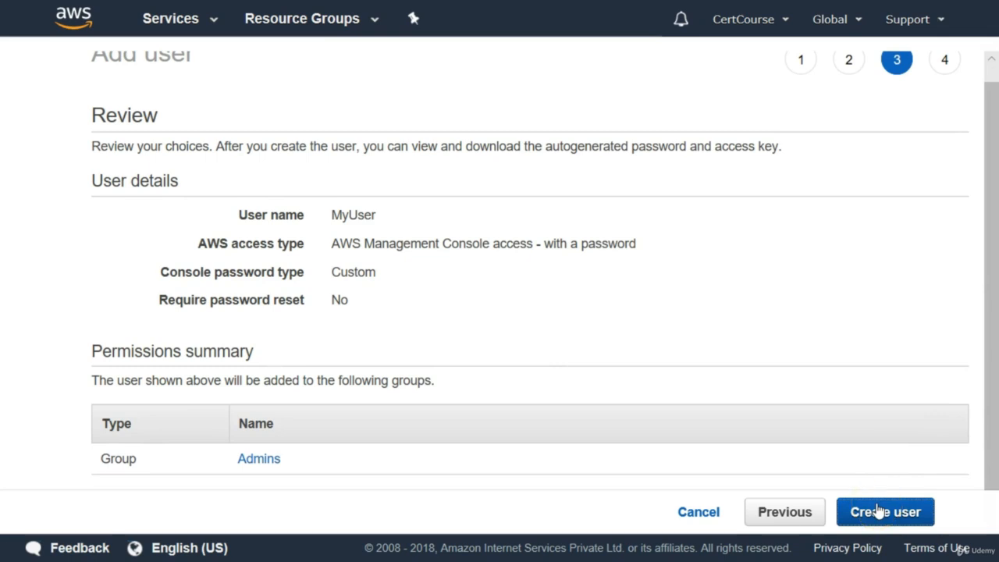
{"action": "left_click", "coordinate": [867, 512]}
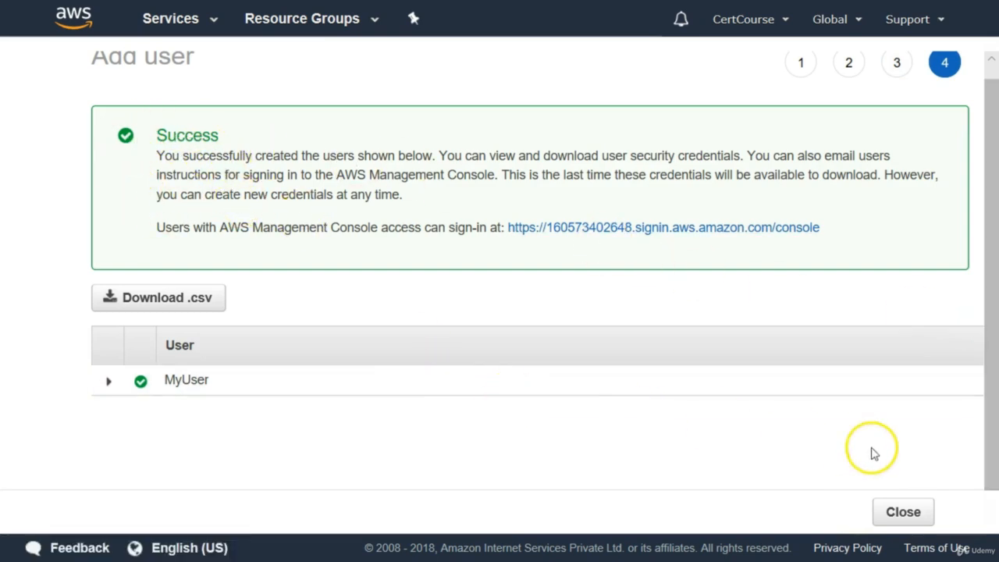
{"action": "left_click", "coordinate": [892, 514]}
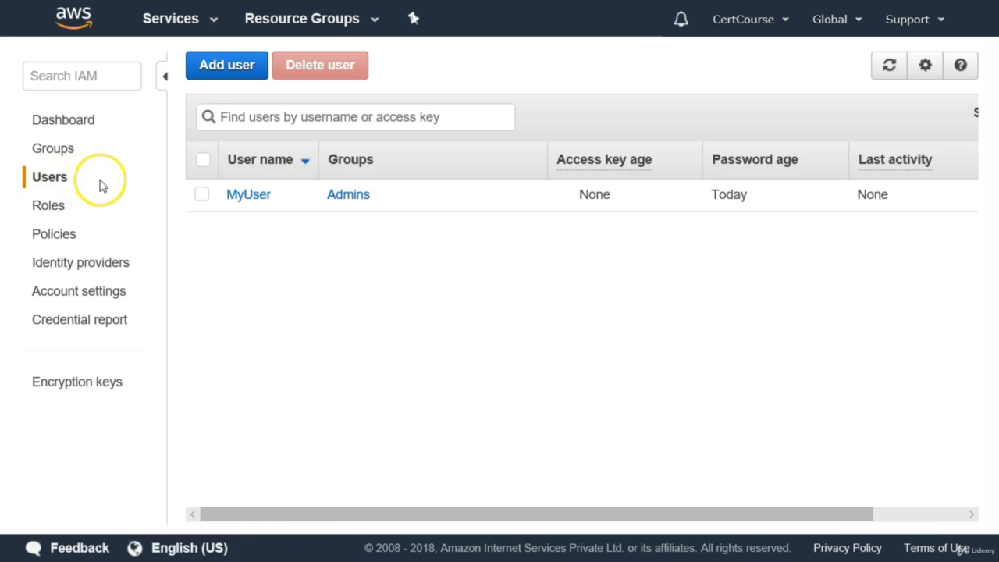
{"action": "left_click", "coordinate": [203, 197]}
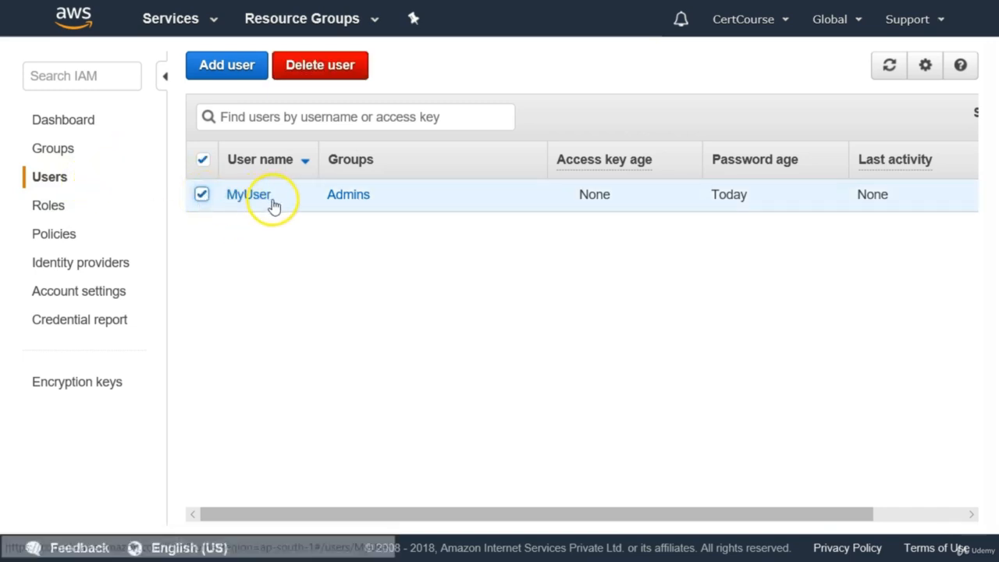
{"action": "left_click", "coordinate": [351, 206]}
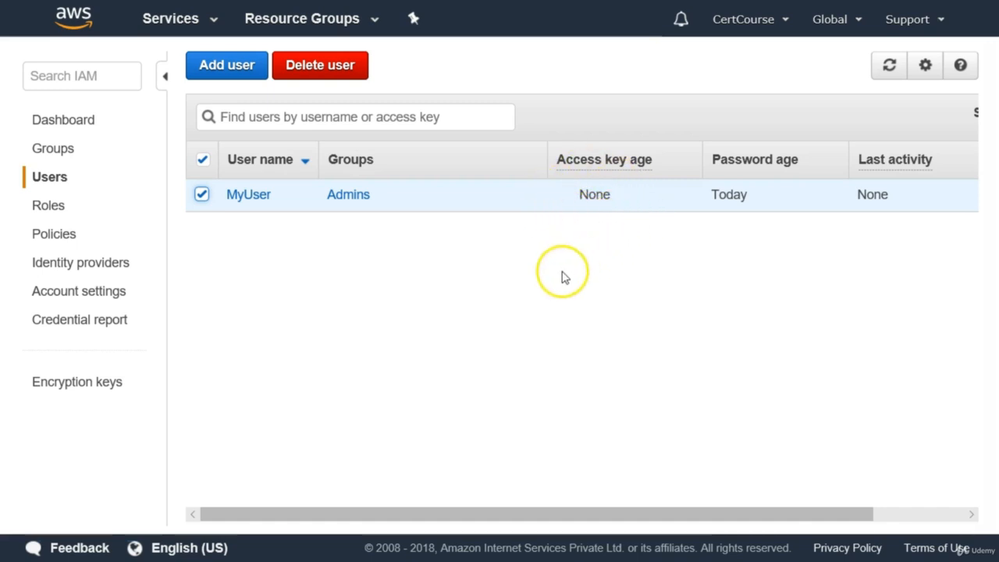
Step: Copy the IAM users sign-in link from the IAM dashboard
{"action": "left_click", "coordinate": [76, 125]}
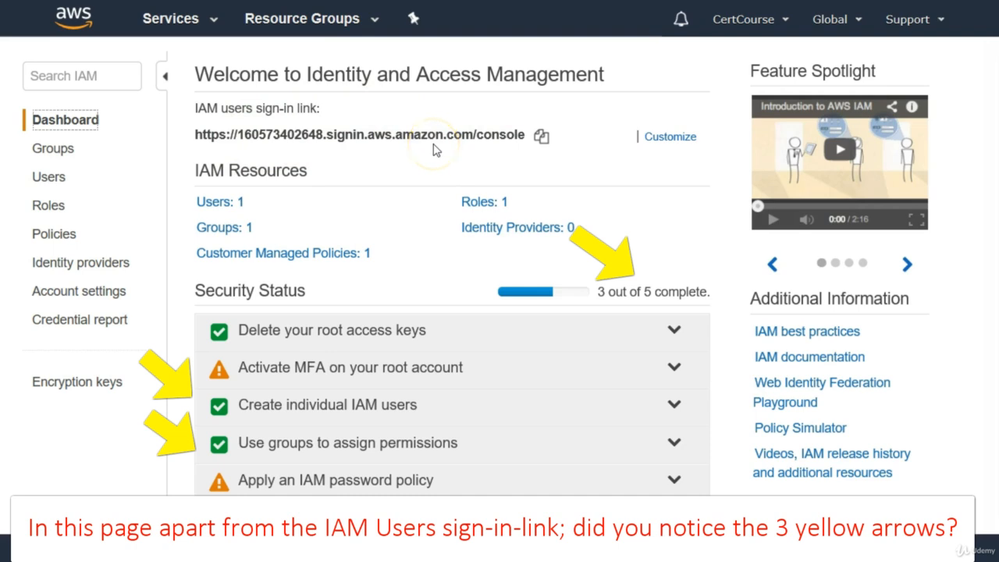
{"action": "left_click", "coordinate": [541, 141]}
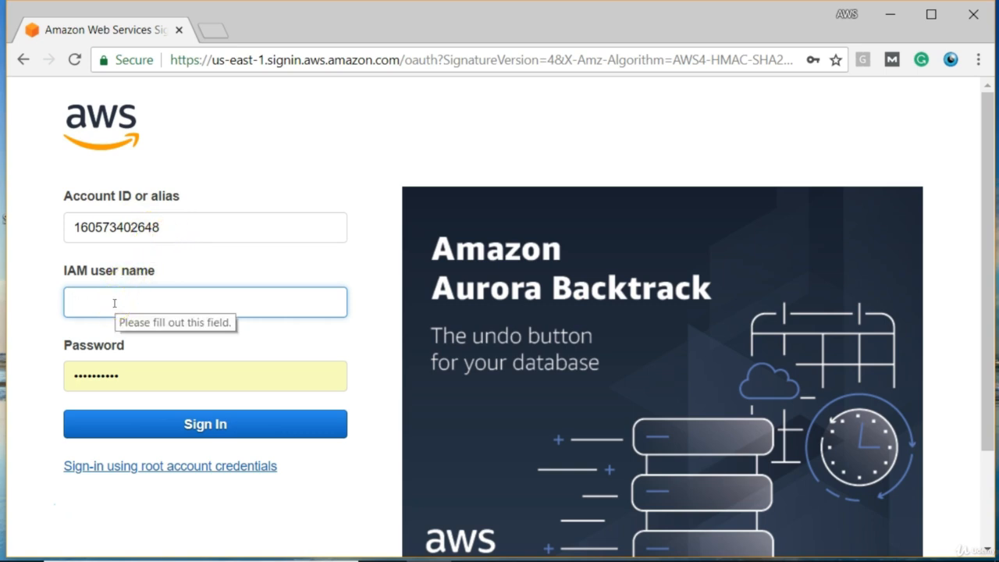
Step: Sign in with IAM user name 'myuser' and the user's password
{"action": "type", "text": "My"}
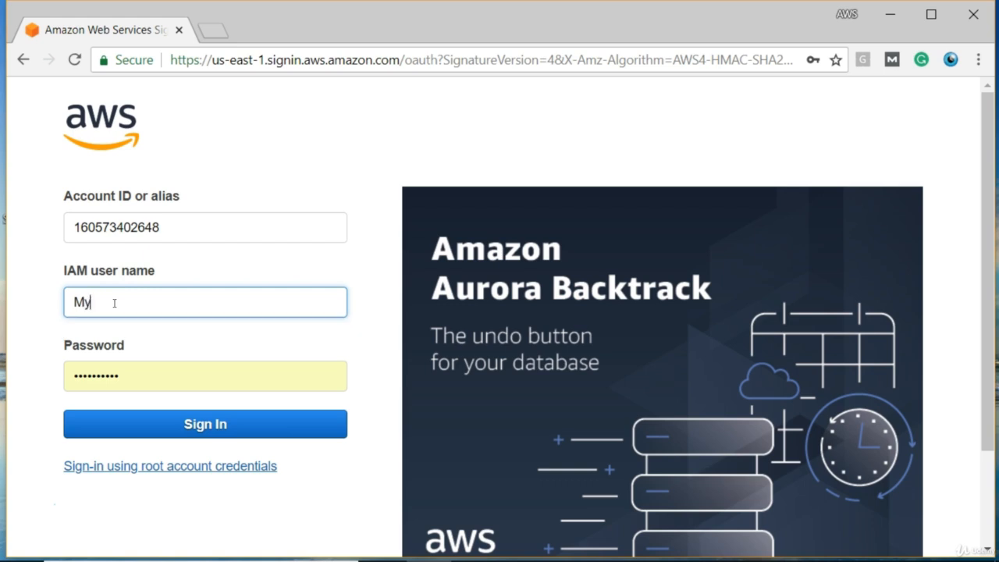
{"action": "key", "text": "BackSpace"}
{"action": "key", "text": "BackSpace"}
{"action": "type", "text": "my"}
{"action": "key", "text": "Tab"}
{"action": "key", "text": "BackSpace"}
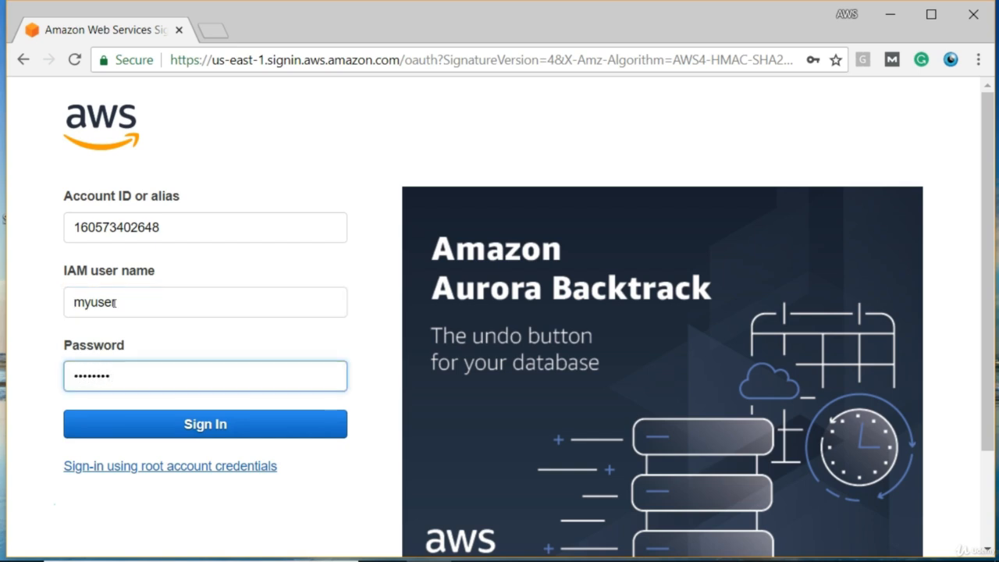
{"action": "left_click", "coordinate": [139, 421]}
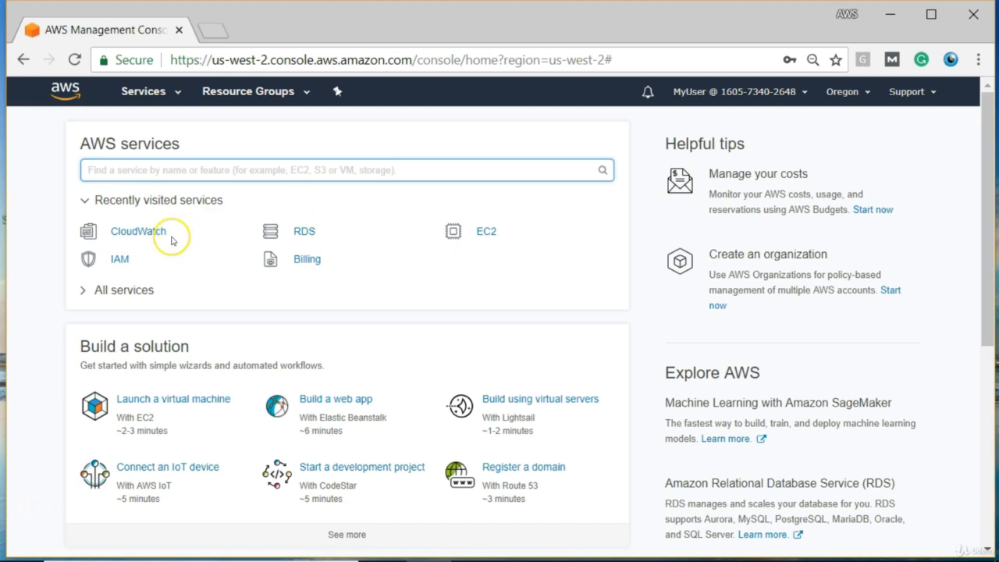
Step: Open IAM from Recently visited services as MyUser and scroll through its dashboard
{"action": "left_click", "coordinate": [124, 261]}
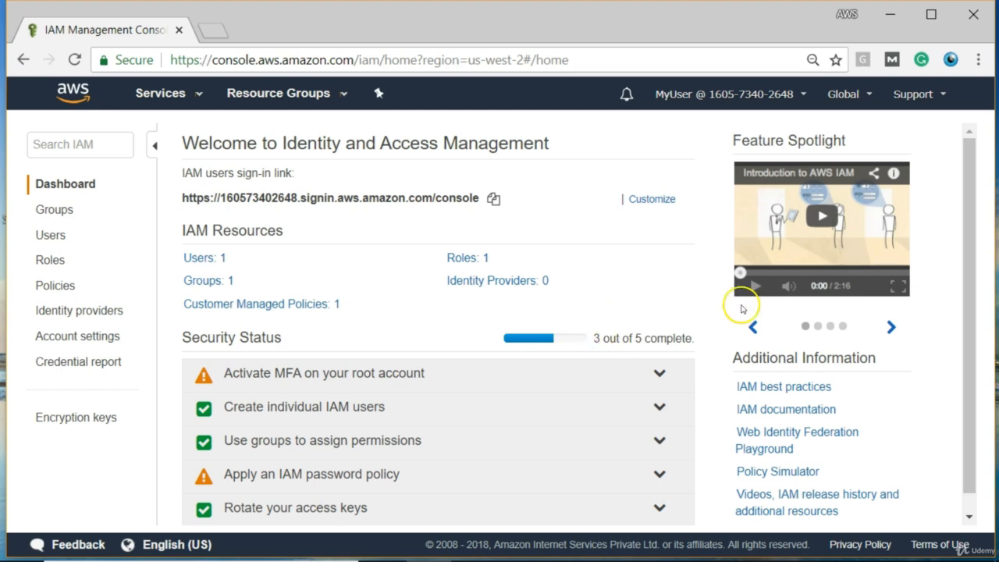
{"action": "left_click_drag", "start_coordinate": [972, 264], "coordinate": [964, 334]}
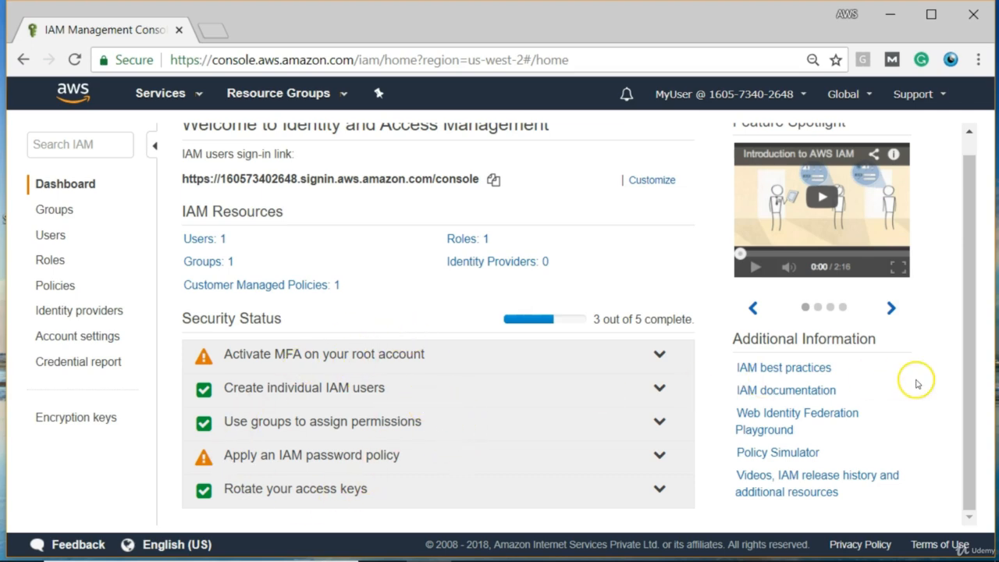
{"action": "left_click_drag", "start_coordinate": [970, 394], "coordinate": [972, 316]}
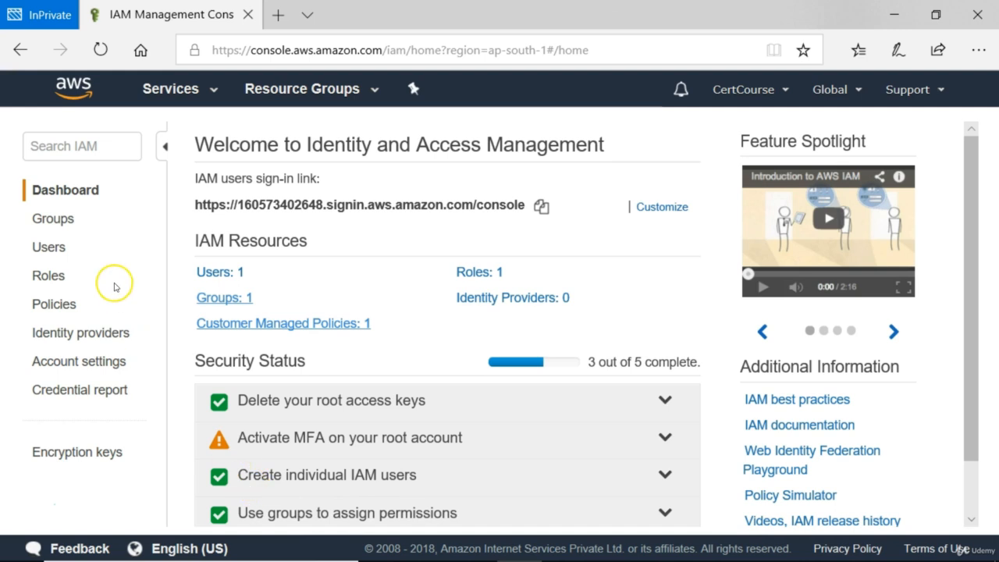
Step: Detach the AdministratorAccess policy from the Admins group's permissions
{"action": "left_click", "coordinate": [55, 220]}
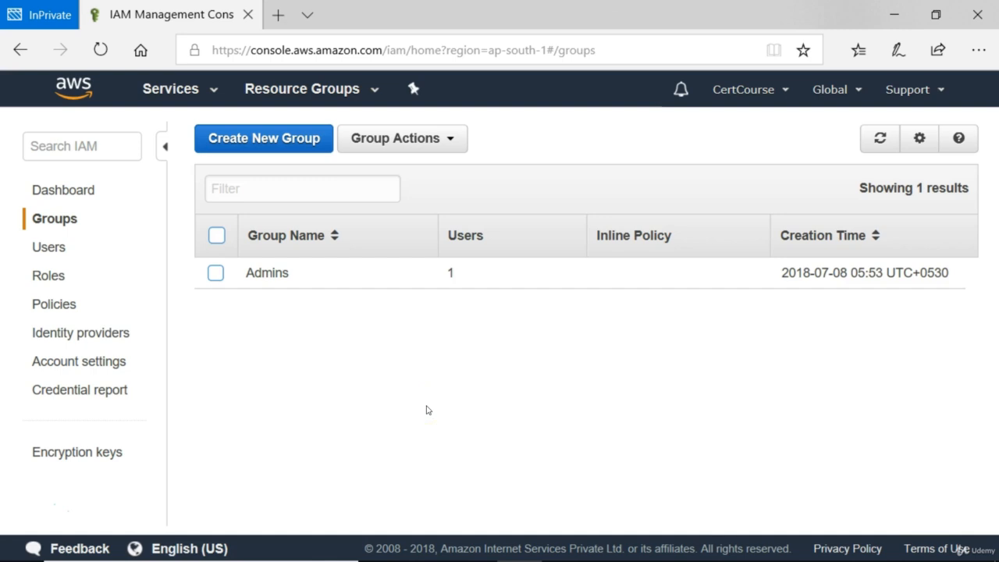
{"action": "left_click", "coordinate": [216, 274]}
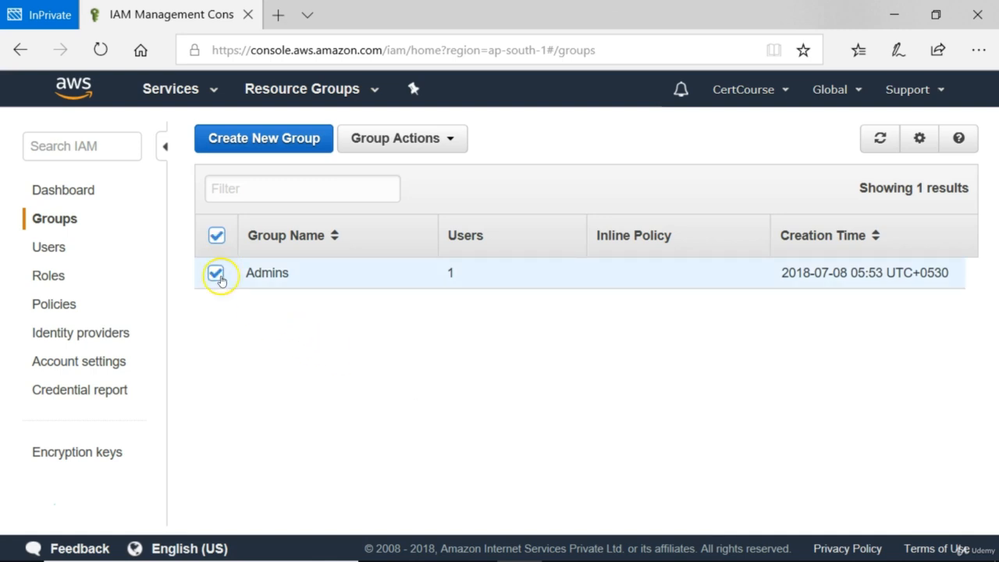
{"action": "left_click", "coordinate": [278, 274]}
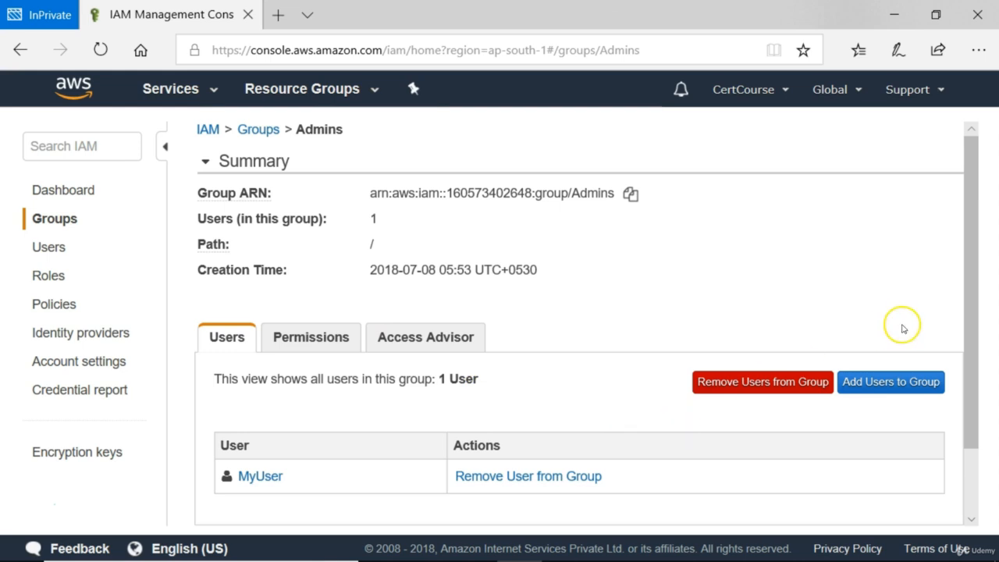
{"action": "left_click_drag", "start_coordinate": [966, 330], "coordinate": [962, 408]}
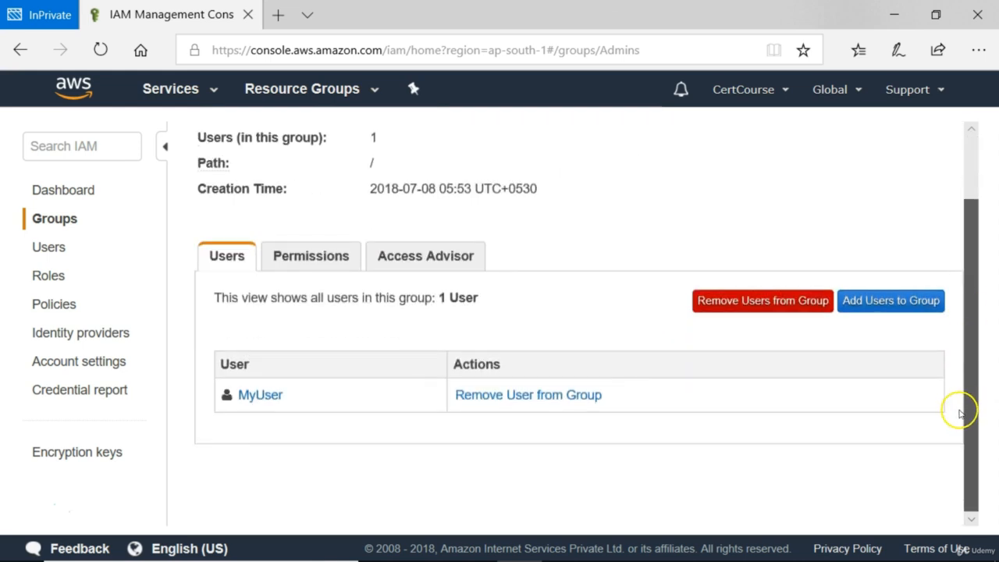
{"action": "left_click", "coordinate": [326, 266]}
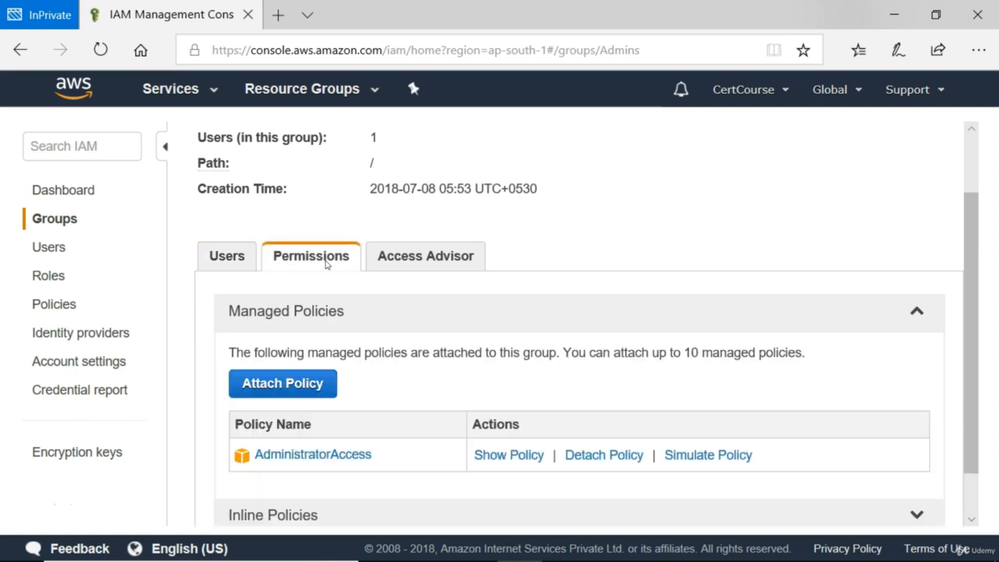
{"action": "left_click", "coordinate": [610, 457]}
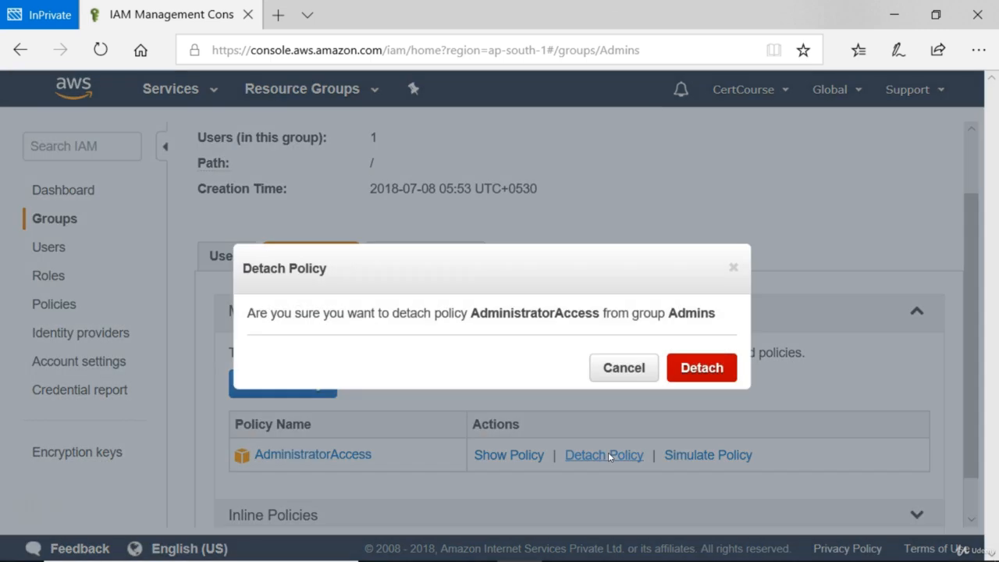
{"action": "left_click", "coordinate": [697, 368]}
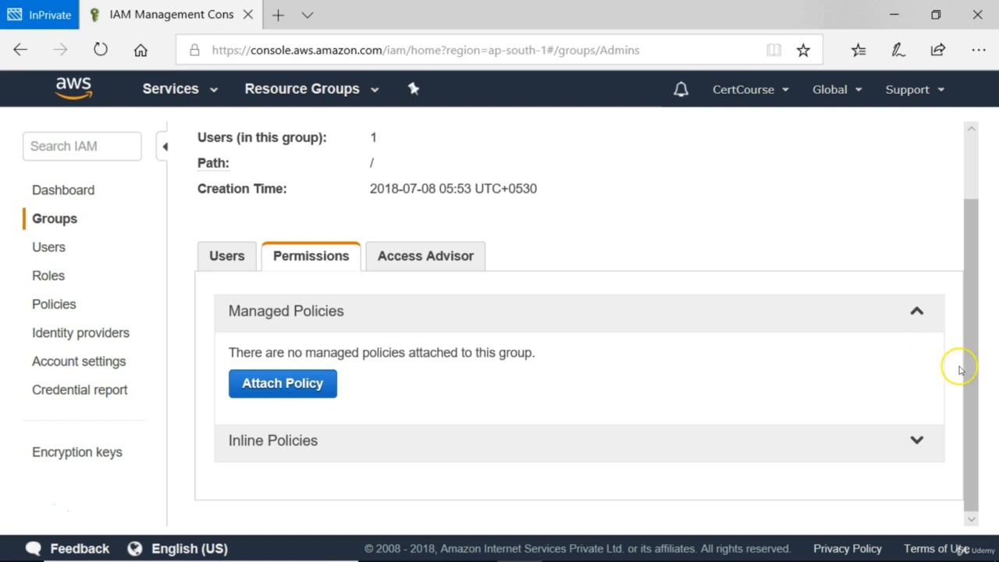
Step: Return to the IAM users list
{"action": "left_click_drag", "start_coordinate": [972, 379], "coordinate": [963, 258]}
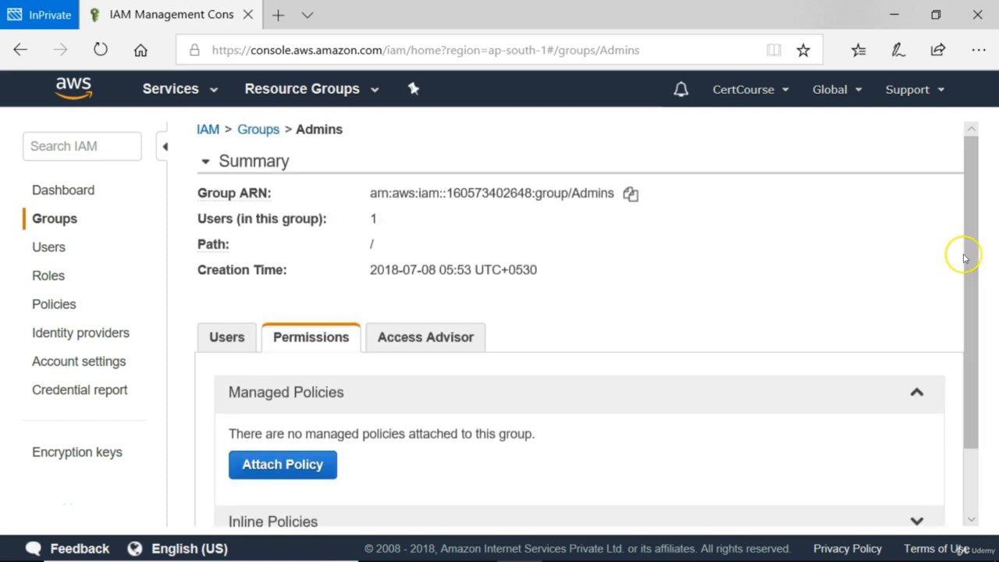
{"action": "left_click", "coordinate": [50, 249]}
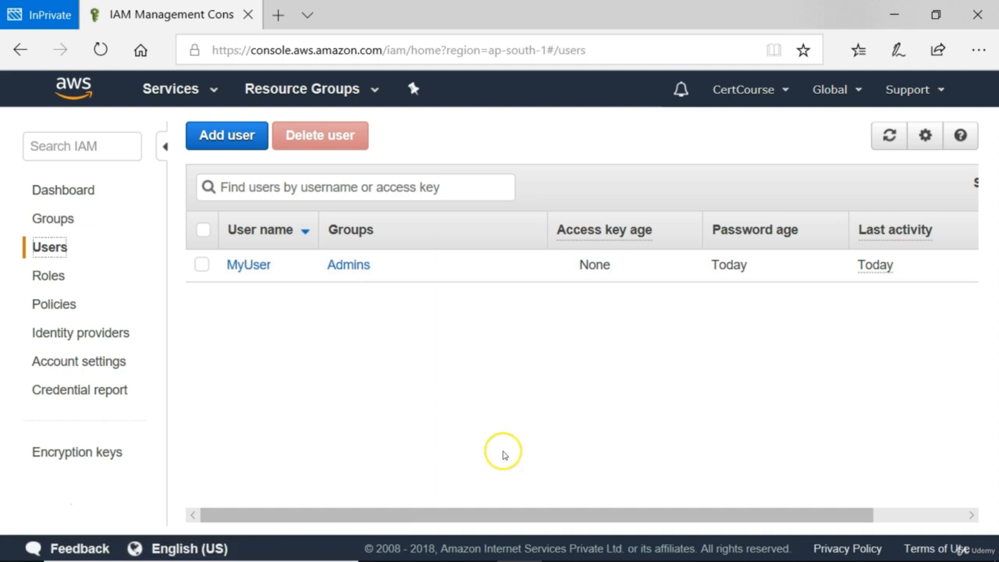
{"action": "mouse_move", "coordinate": [499, 557]}
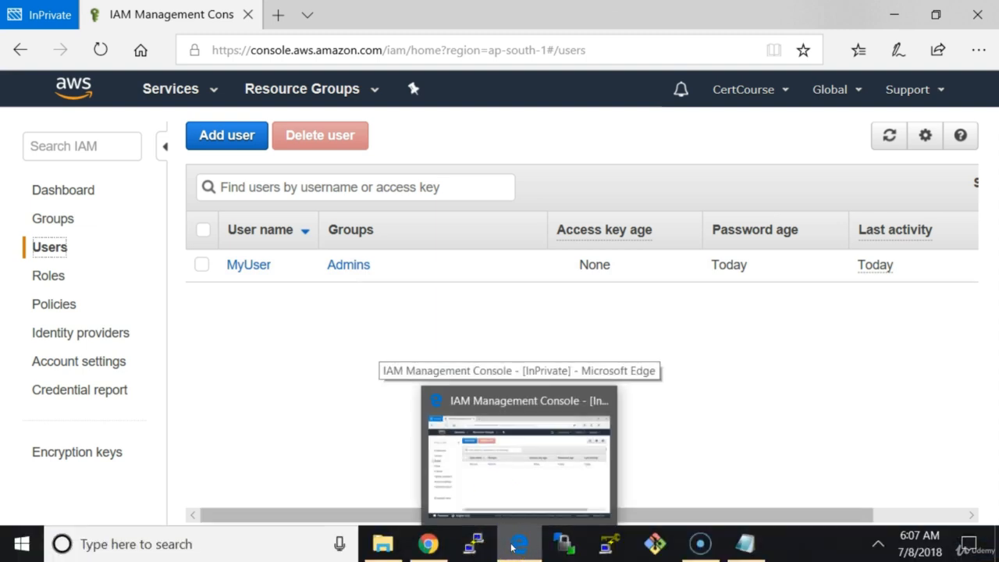
Step: As MyUser, try Groups, Users and the EC2 dashboard, each returning not-authorized errors
{"action": "mouse_move", "coordinate": [428, 544]}
{"action": "left_click", "coordinate": [424, 480]}
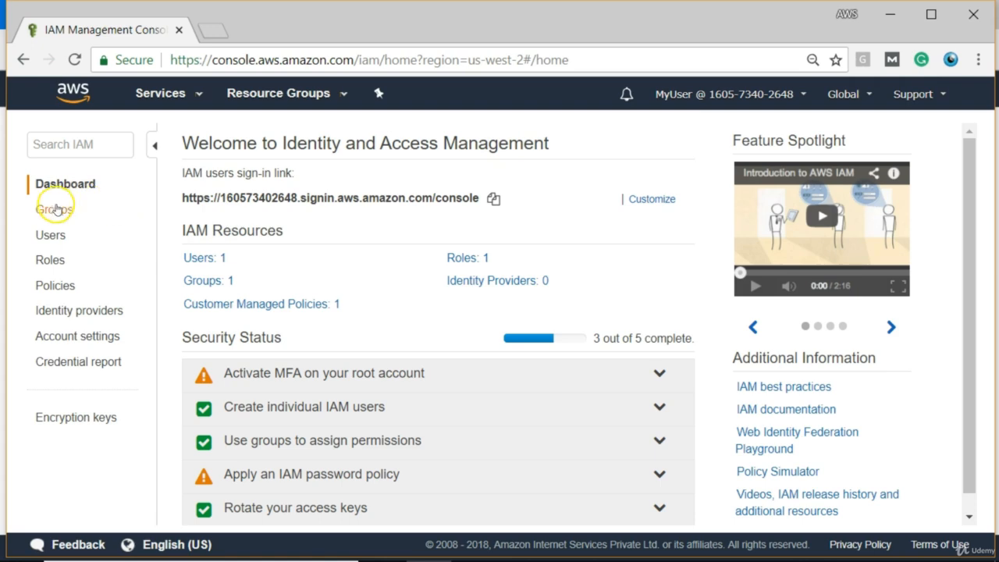
{"action": "left_click", "coordinate": [54, 212]}
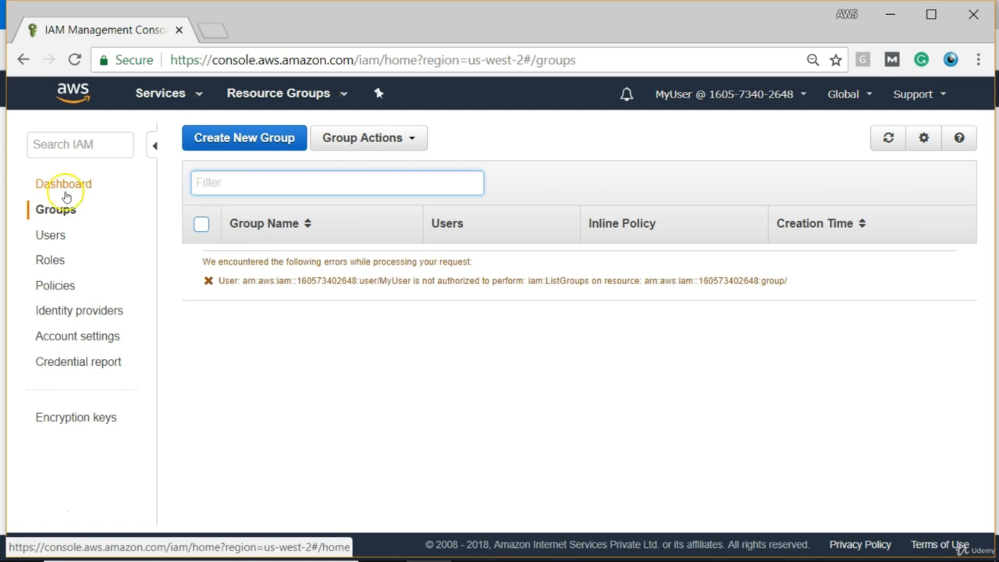
{"action": "left_click", "coordinate": [52, 238]}
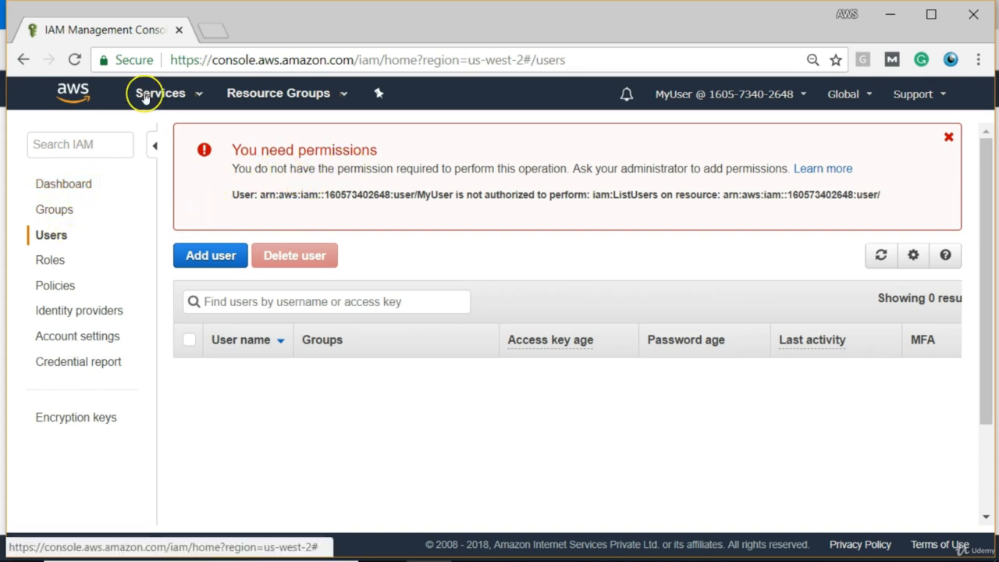
{"action": "left_click", "coordinate": [142, 94]}
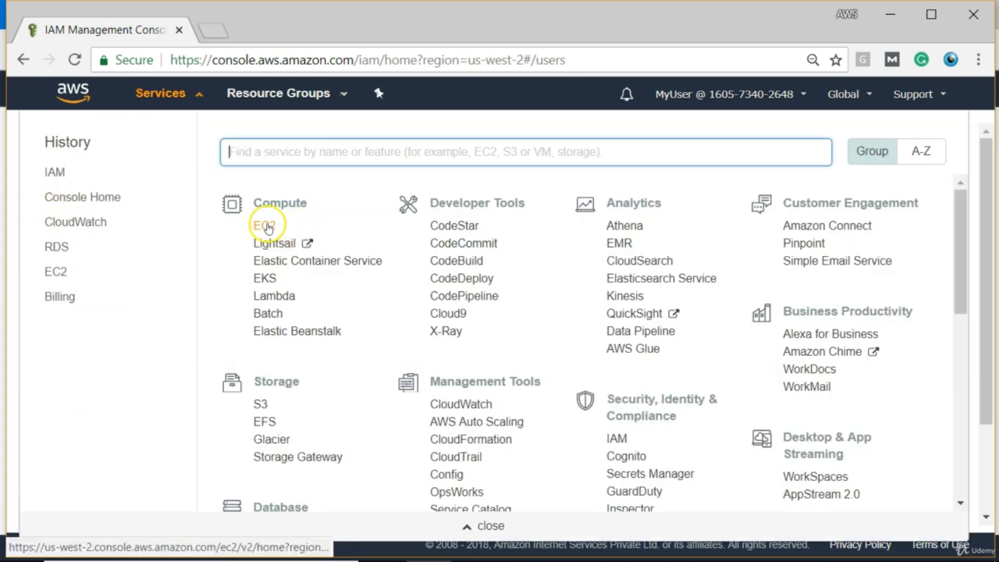
{"action": "left_click", "coordinate": [264, 226]}
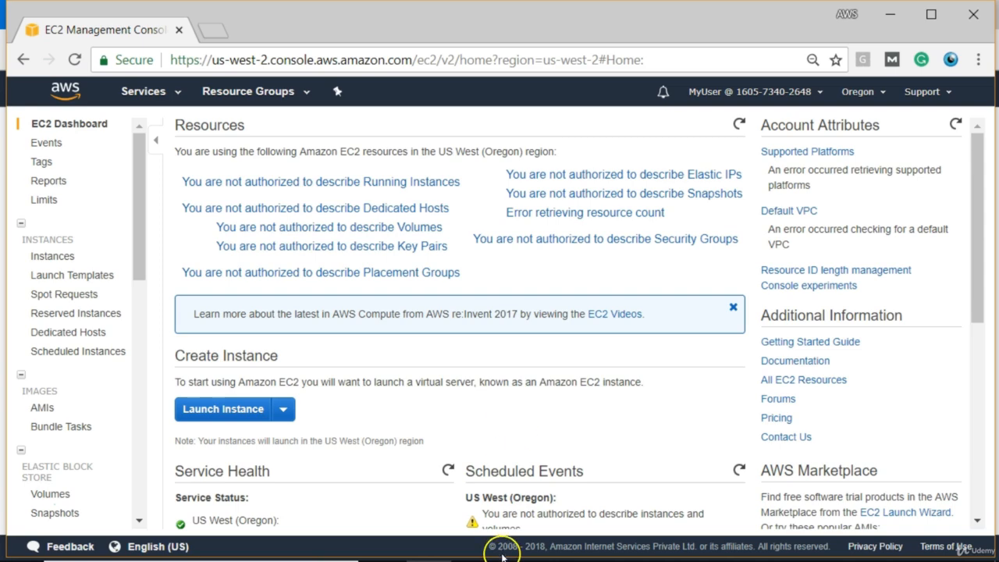
{"action": "mouse_move", "coordinate": [468, 555]}
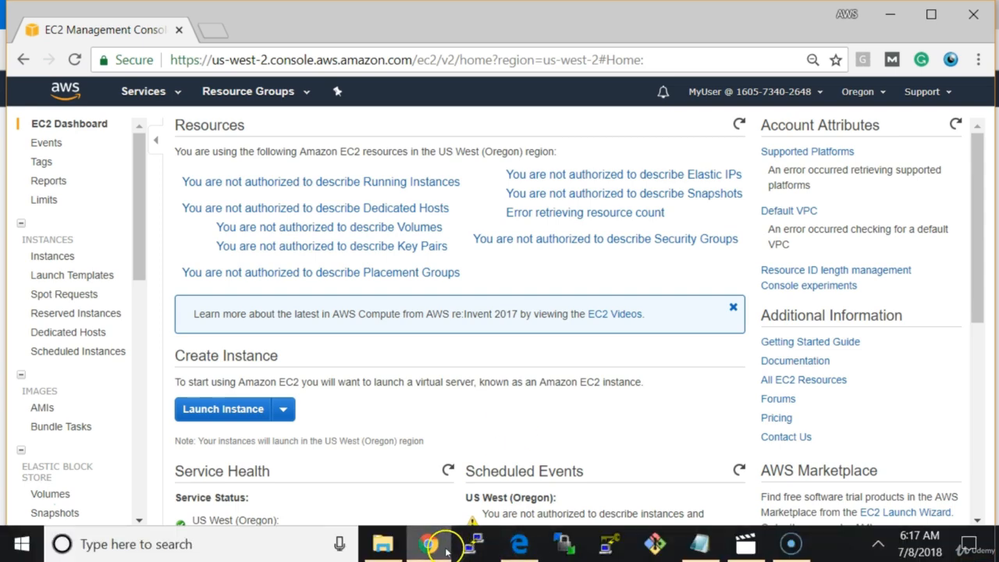
Step: In the administrator's IAM session, start a new group named HRGroup
{"action": "left_click", "coordinate": [517, 544]}
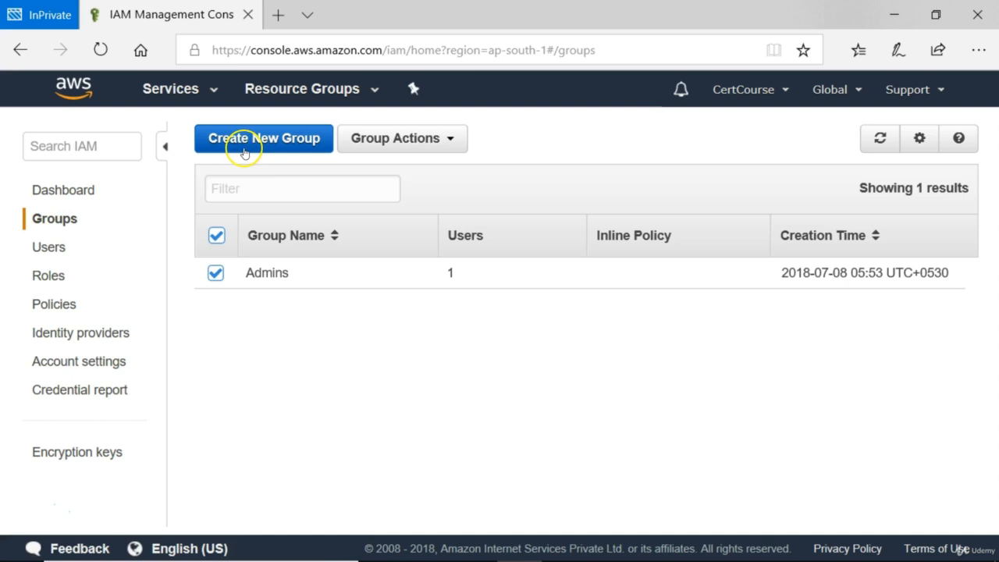
{"action": "left_click", "coordinate": [275, 147]}
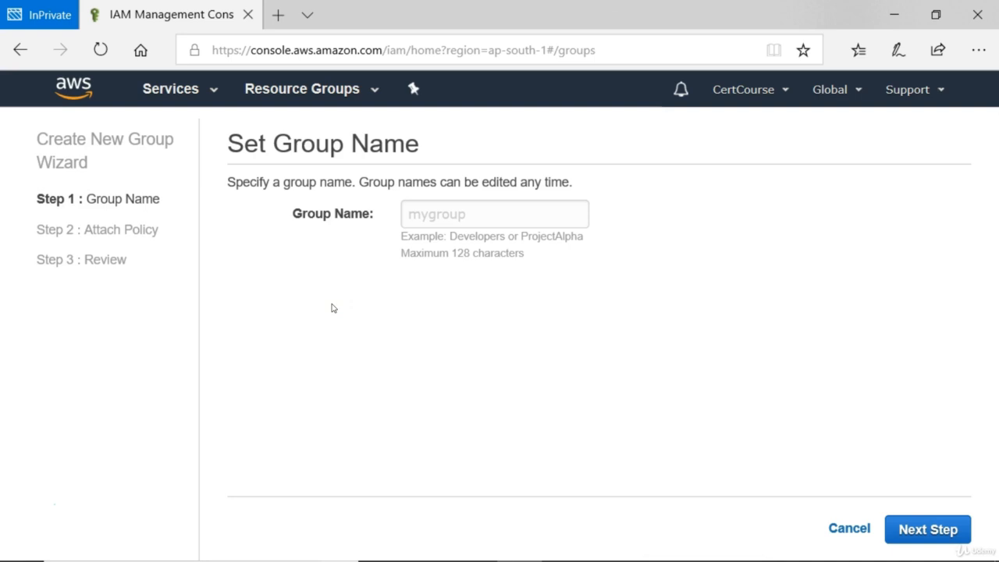
{"action": "left_click", "coordinate": [422, 217]}
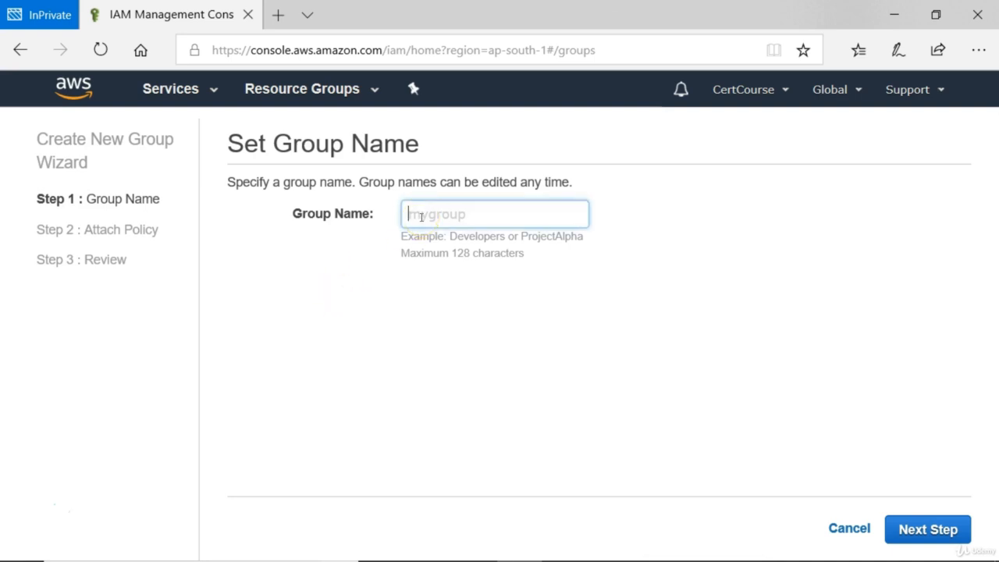
{"action": "type", "text": "MyNew"}
{"action": "key", "text": "BackSpace"}
{"action": "key", "text": "BackSpace"}
{"action": "key", "text": "BackSpace"}
{"action": "key", "text": "BackSpace"}
{"action": "key", "text": "BackSpace"}
{"action": "type", "text": "HRGroup"}
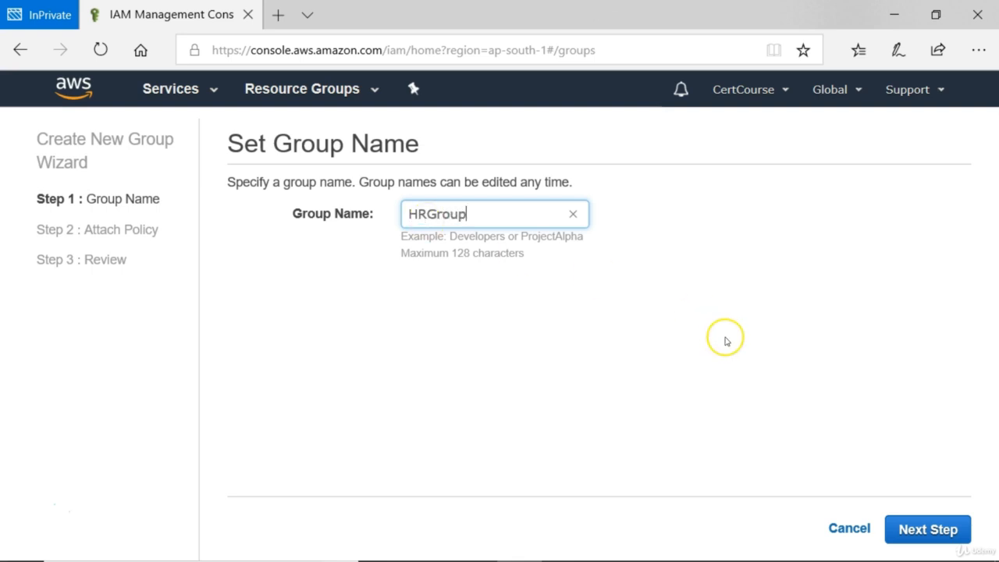
{"action": "left_click", "coordinate": [917, 529]}
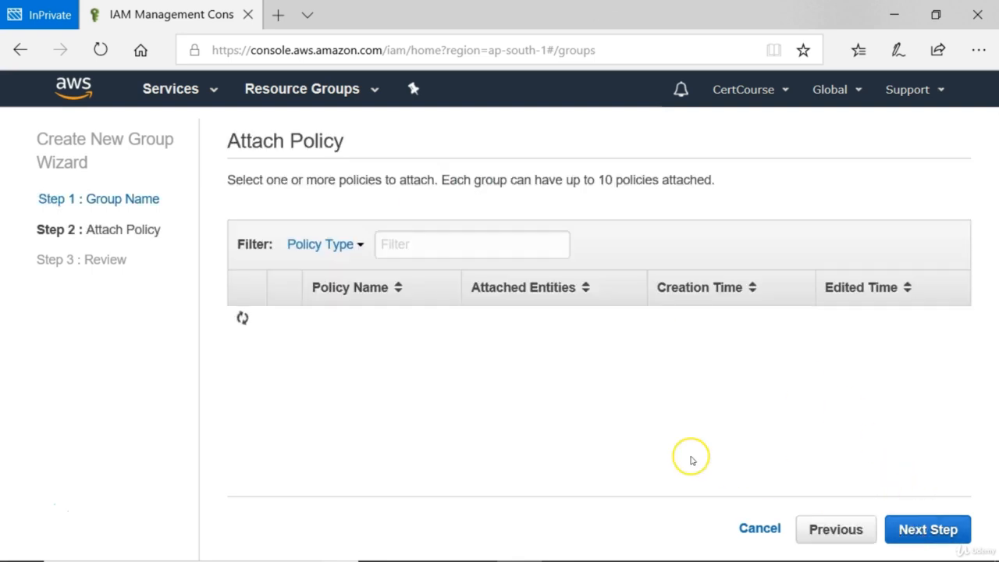
Step: Attach AmazonS3ReadOnlyAccess, create HRGroup, and return to the Users list
{"action": "left_click", "coordinate": [394, 244]}
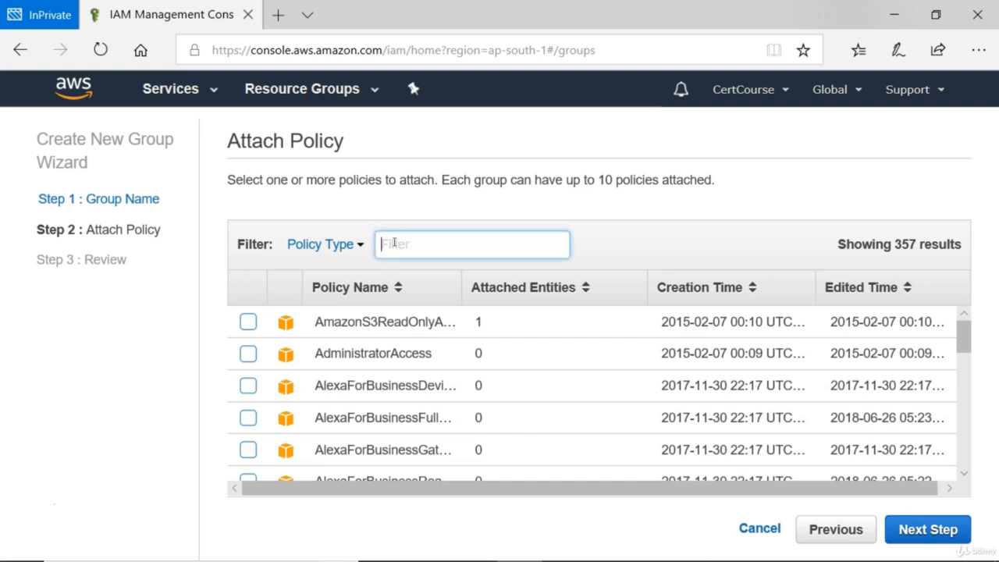
{"action": "type", "text": "s3"}
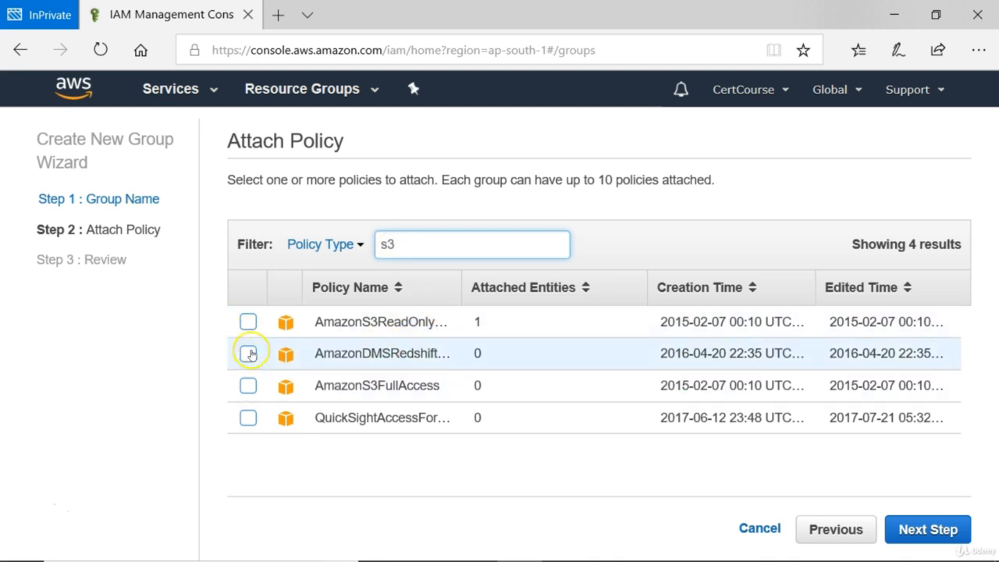
{"action": "left_click", "coordinate": [248, 322]}
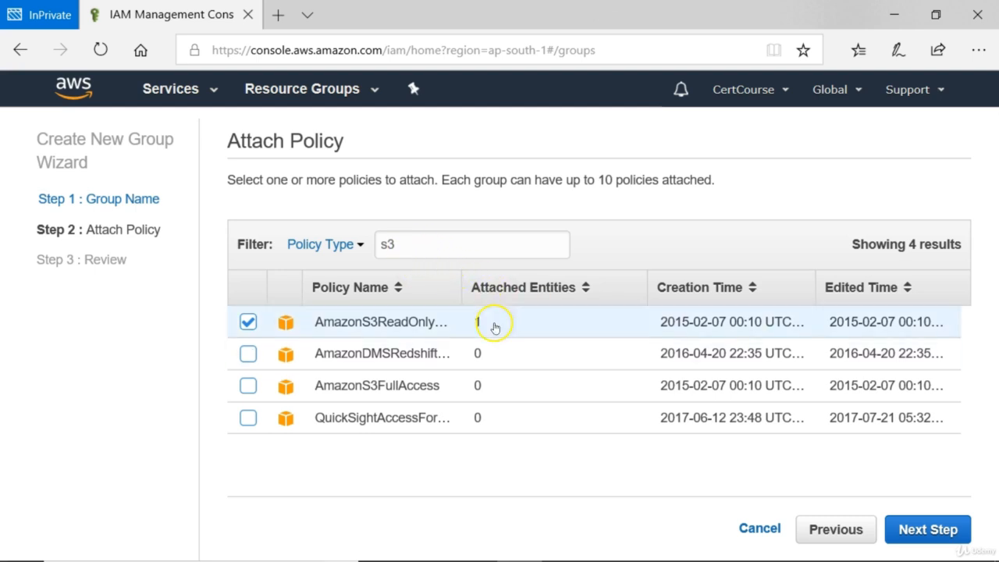
{"action": "left_click", "coordinate": [918, 531]}
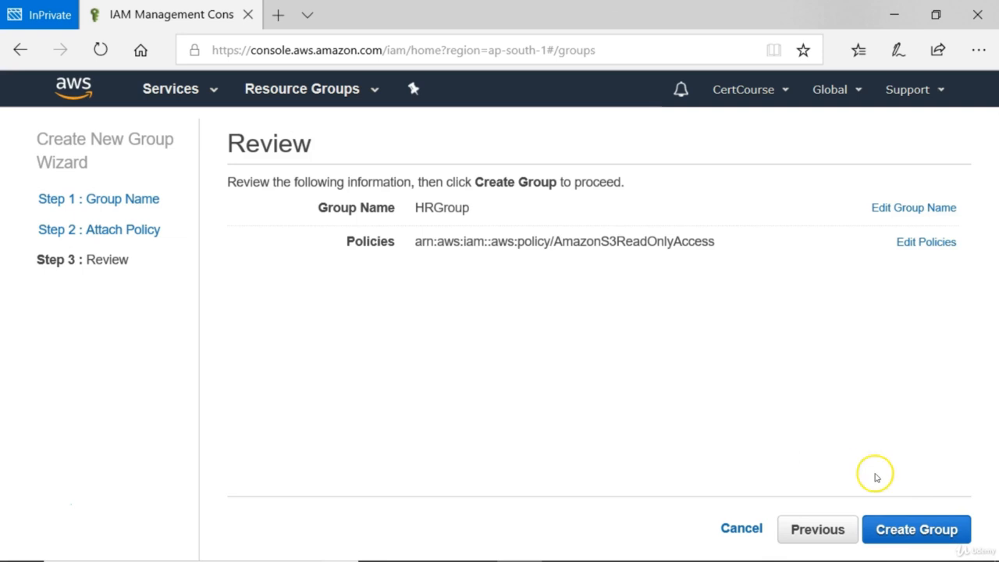
{"action": "left_click", "coordinate": [920, 531]}
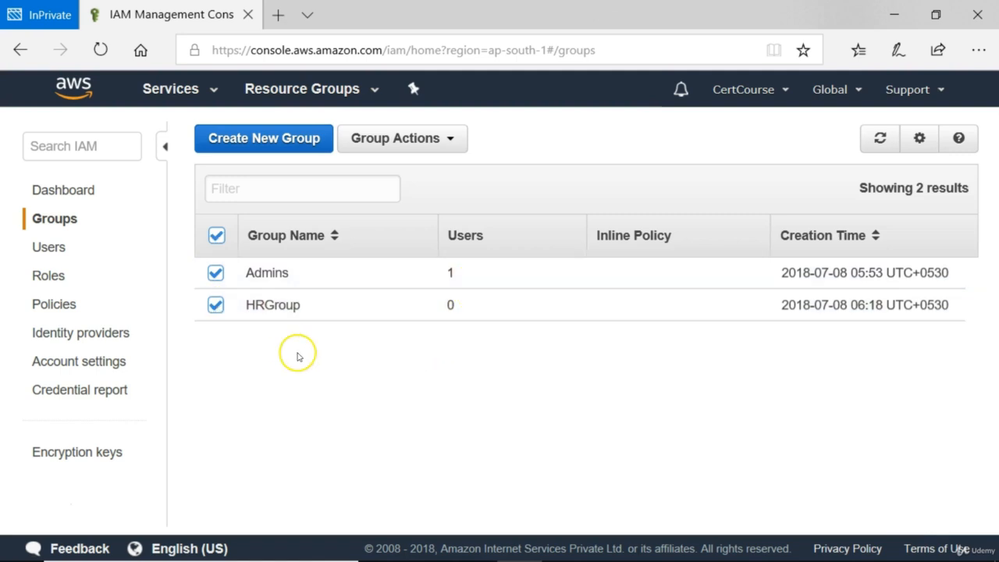
{"action": "left_click", "coordinate": [40, 249]}
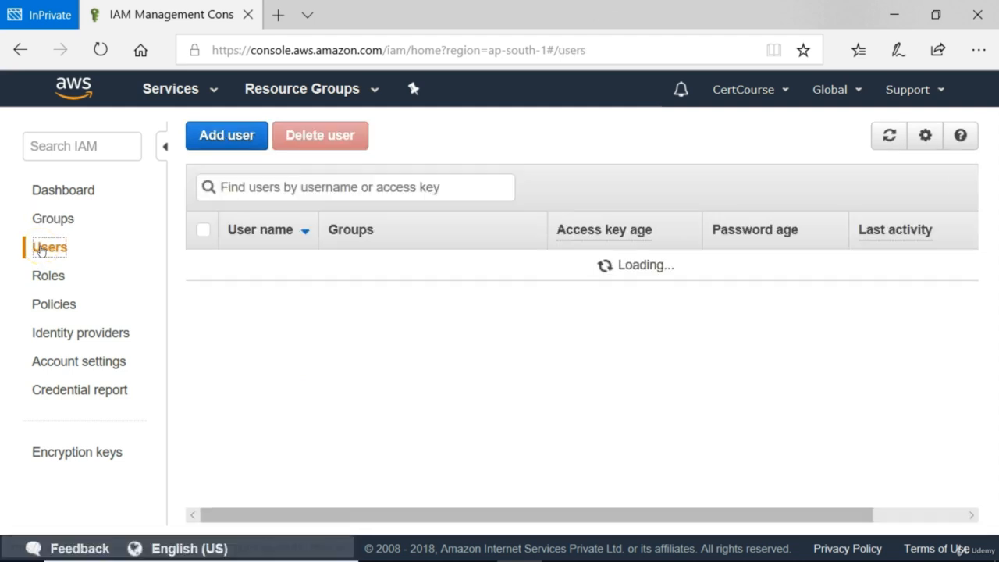
Step: Define user HR1 with console access, a custom password, and no forced password reset
{"action": "left_click", "coordinate": [235, 135]}
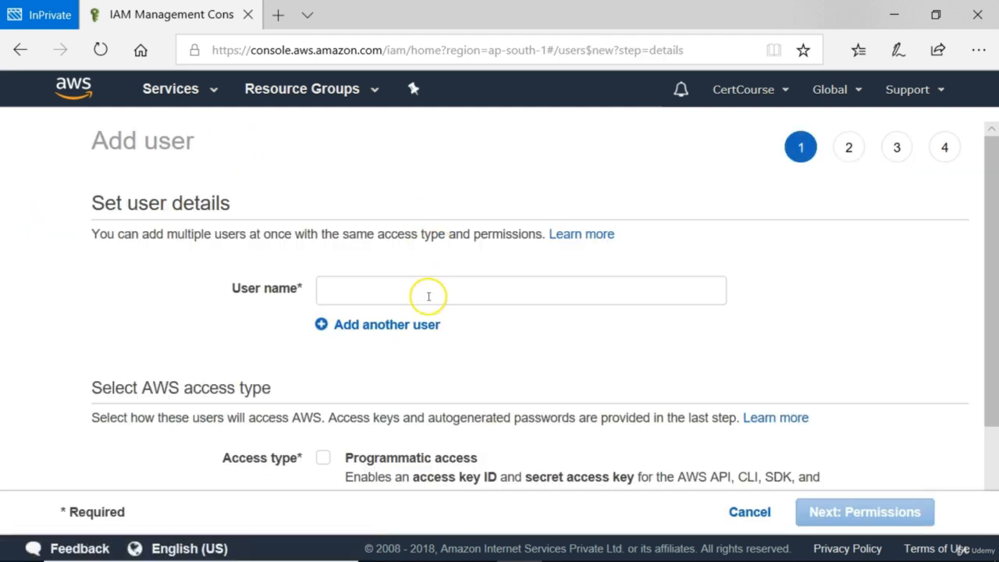
{"action": "left_click", "coordinate": [413, 293]}
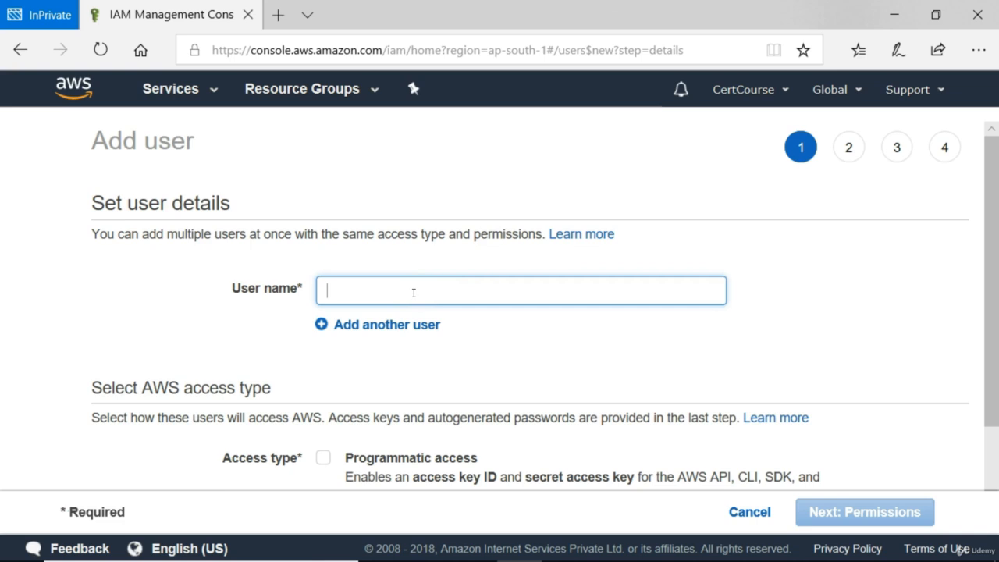
{"action": "type", "text": "HR1"}
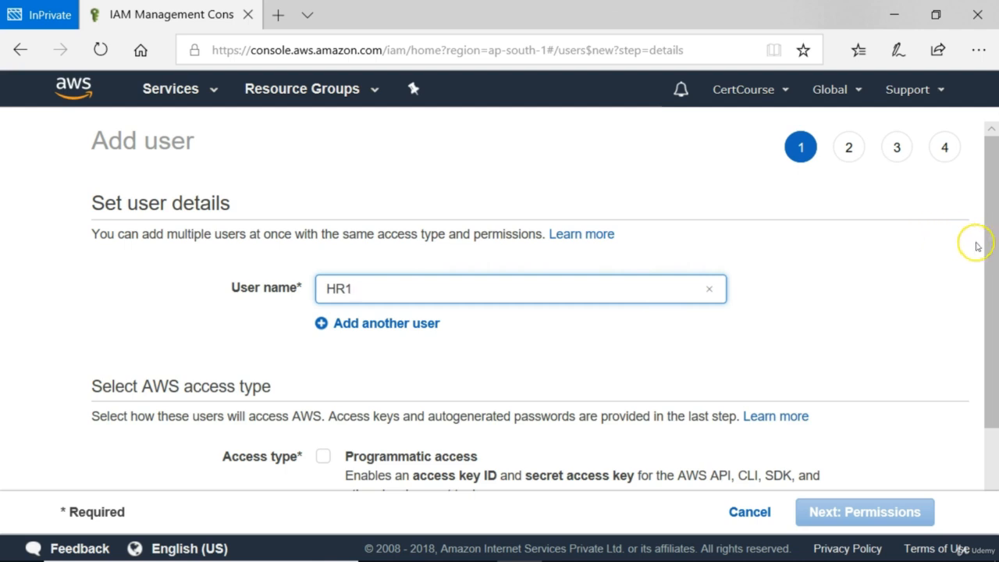
{"action": "left_click_drag", "start_coordinate": [989, 252], "coordinate": [979, 323]}
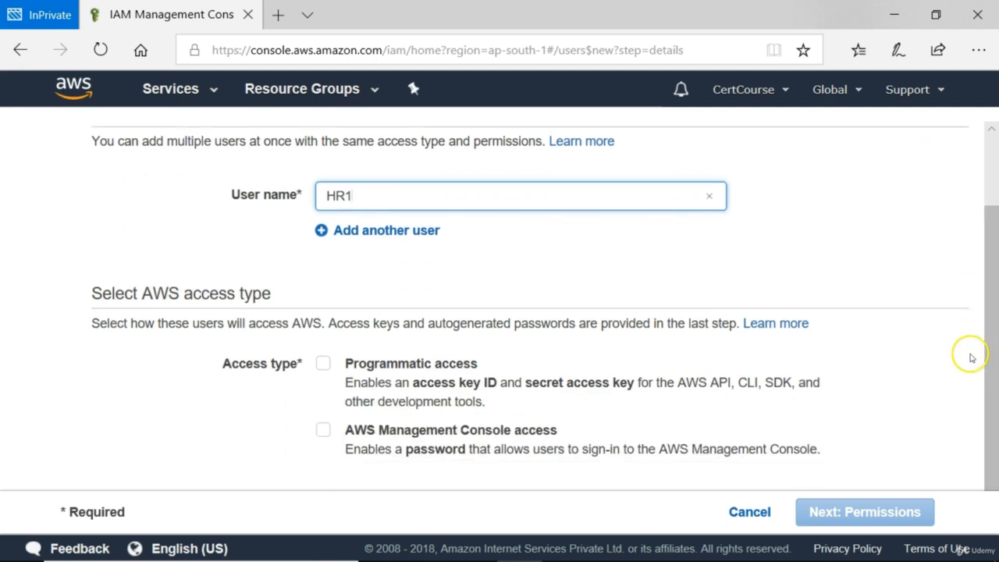
{"action": "left_click", "coordinate": [323, 430]}
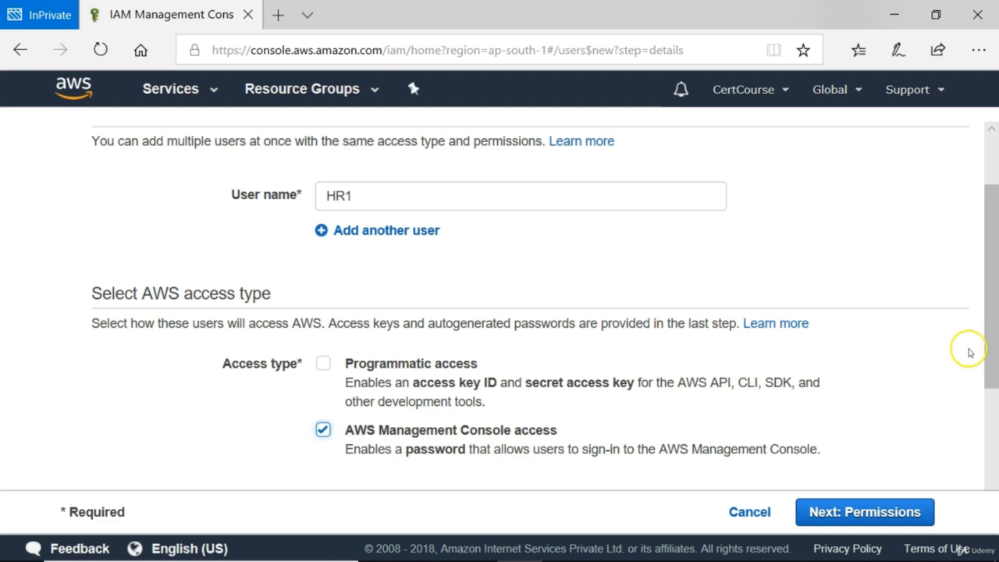
{"action": "left_click_drag", "start_coordinate": [993, 350], "coordinate": [988, 463]}
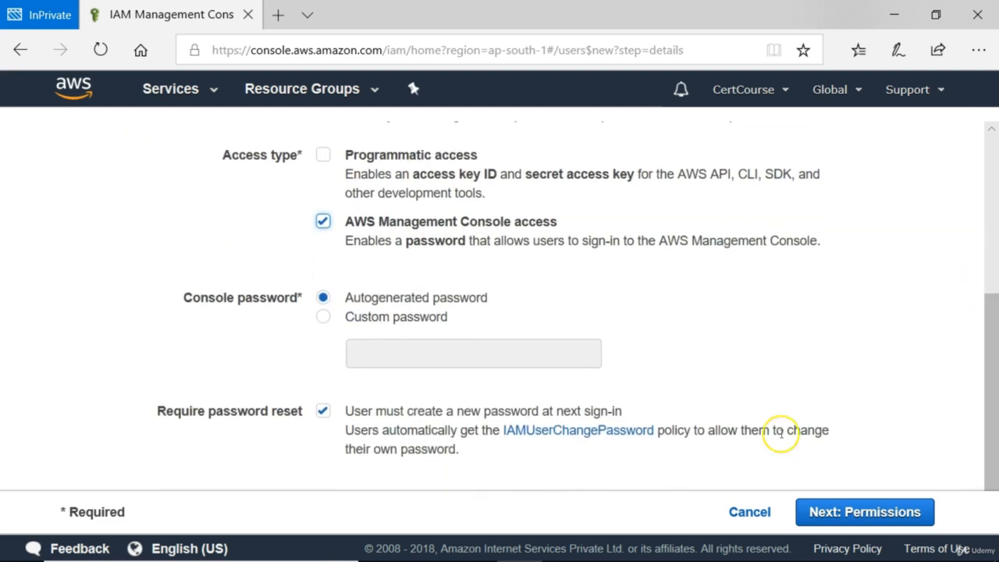
{"action": "left_click", "coordinate": [323, 317]}
{"action": "left_click", "coordinate": [402, 363]}
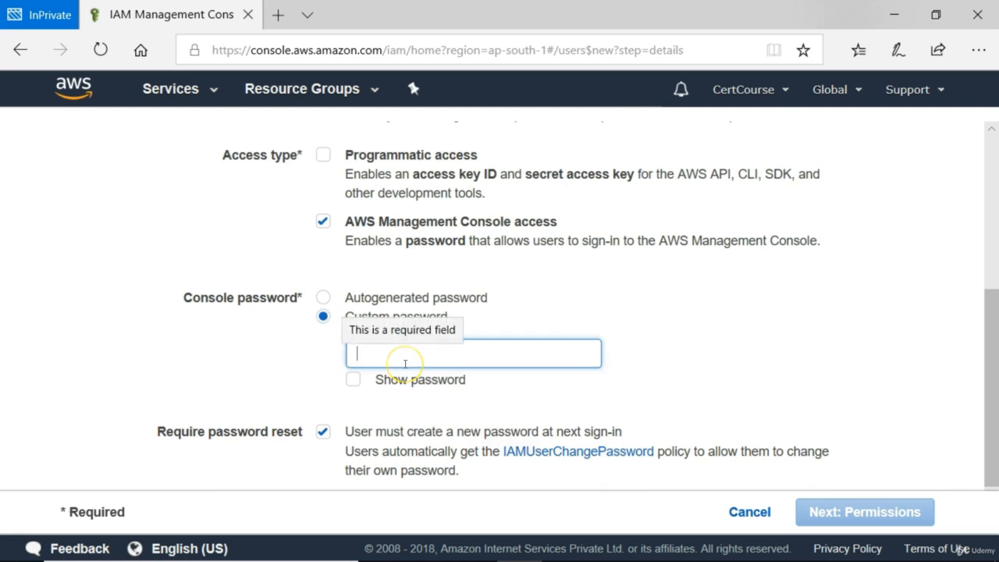
{"action": "type", "text": "P"}
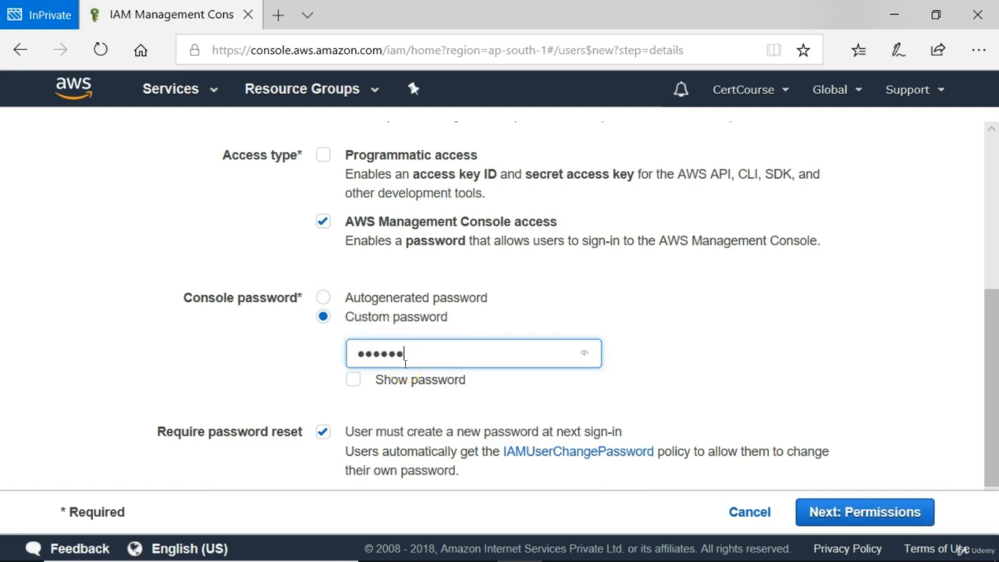
{"action": "left_click", "coordinate": [323, 431]}
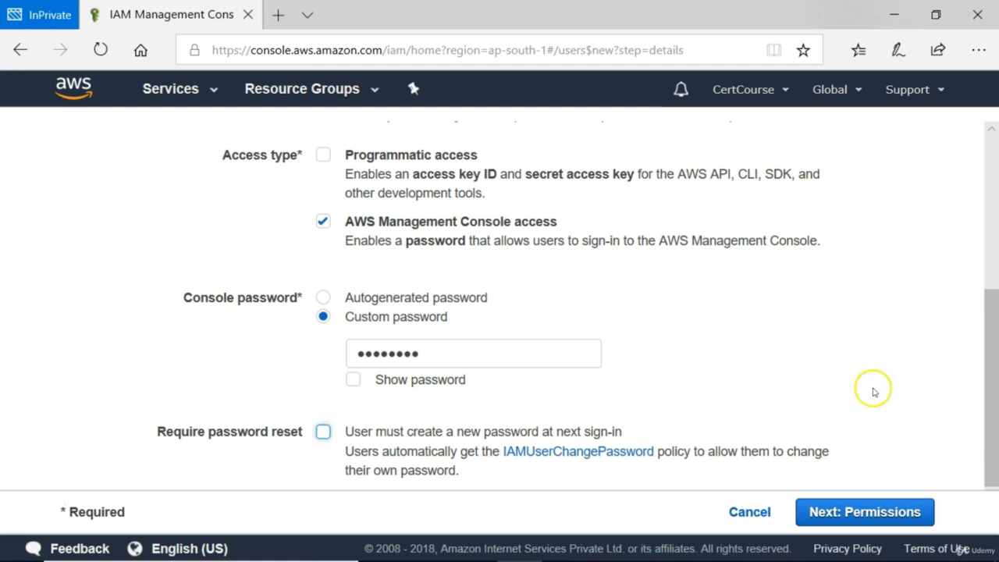
{"action": "scroll", "coordinate": [990, 414], "scroll_direction": "down", "scroll_amount": 1}
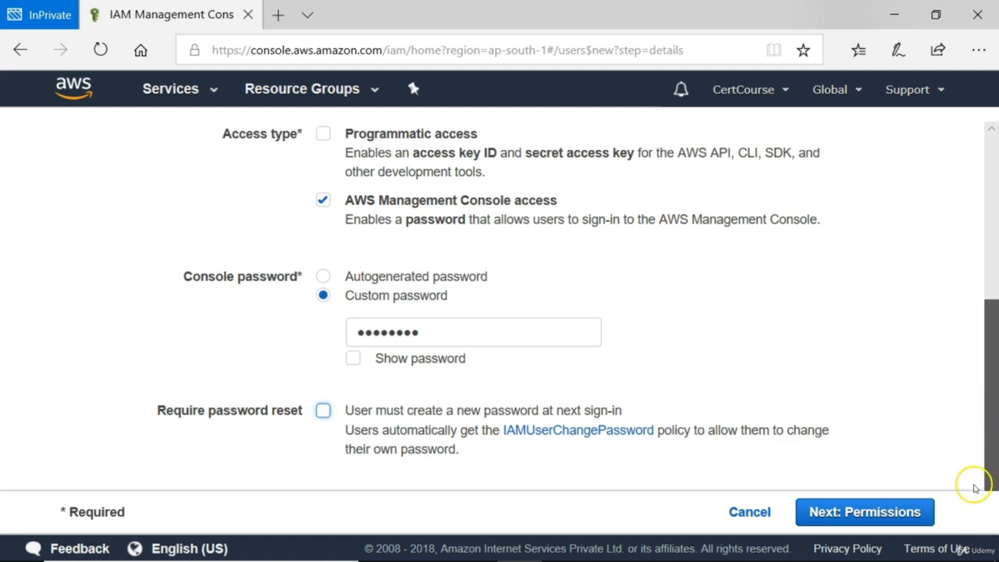
Step: Add HR1 to HRGroup and create the user
{"action": "left_click", "coordinate": [896, 513]}
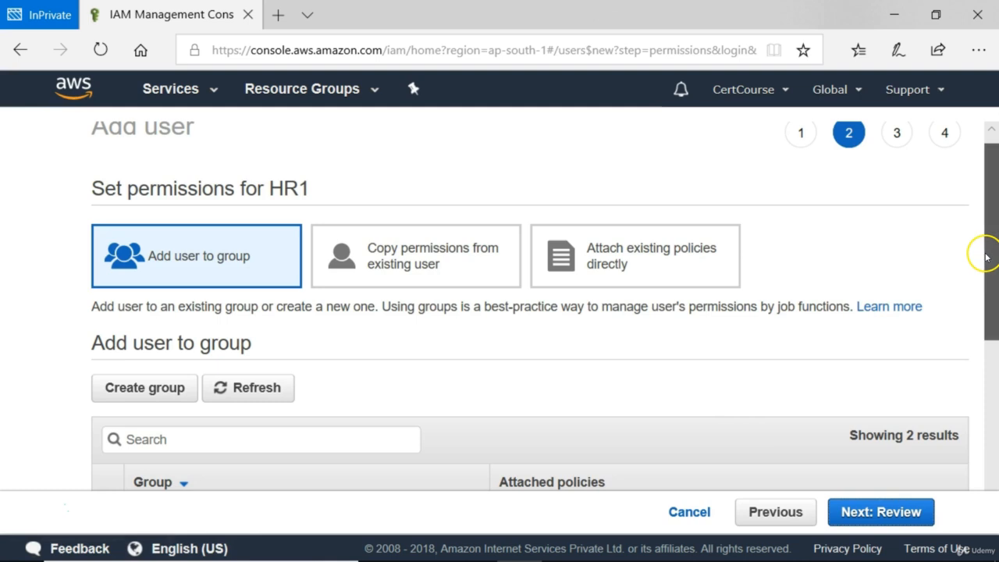
{"action": "left_click_drag", "start_coordinate": [986, 254], "coordinate": [963, 318]}
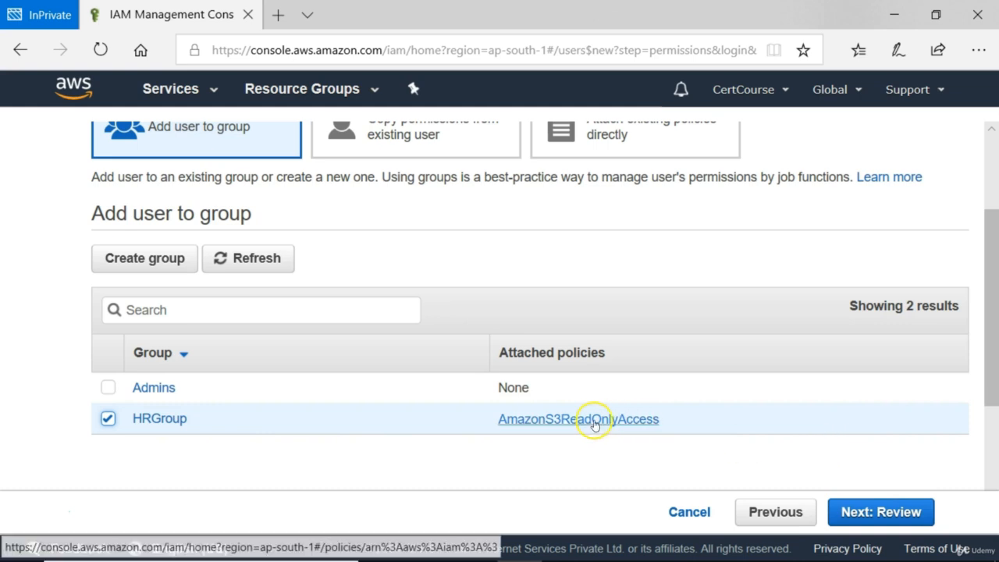
{"action": "left_click", "coordinate": [890, 514]}
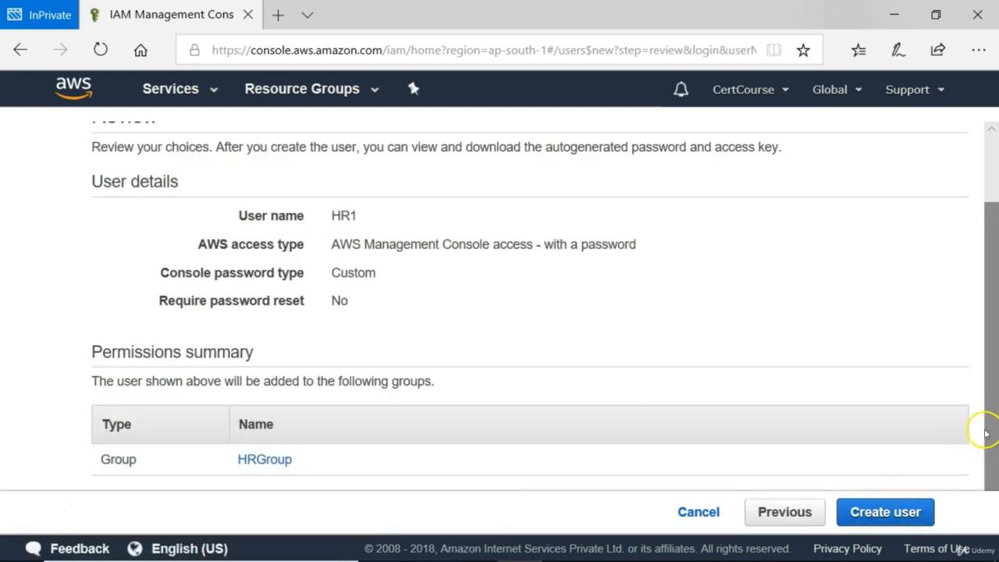
{"action": "left_click", "coordinate": [910, 513]}
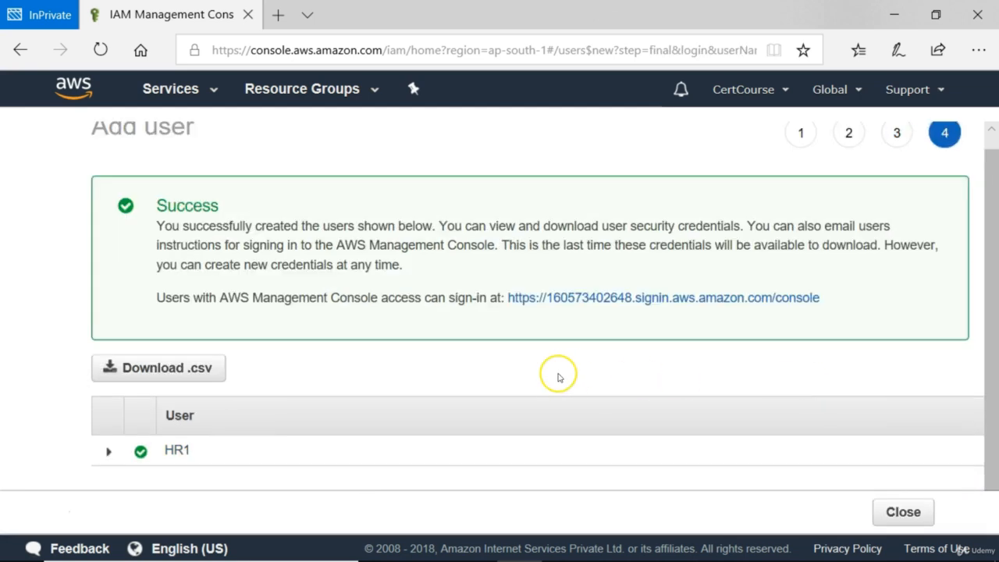
Step: Check HR1 in the Users list, then copy the IAM users sign-in link from the Dashboard
{"action": "left_click", "coordinate": [889, 512]}
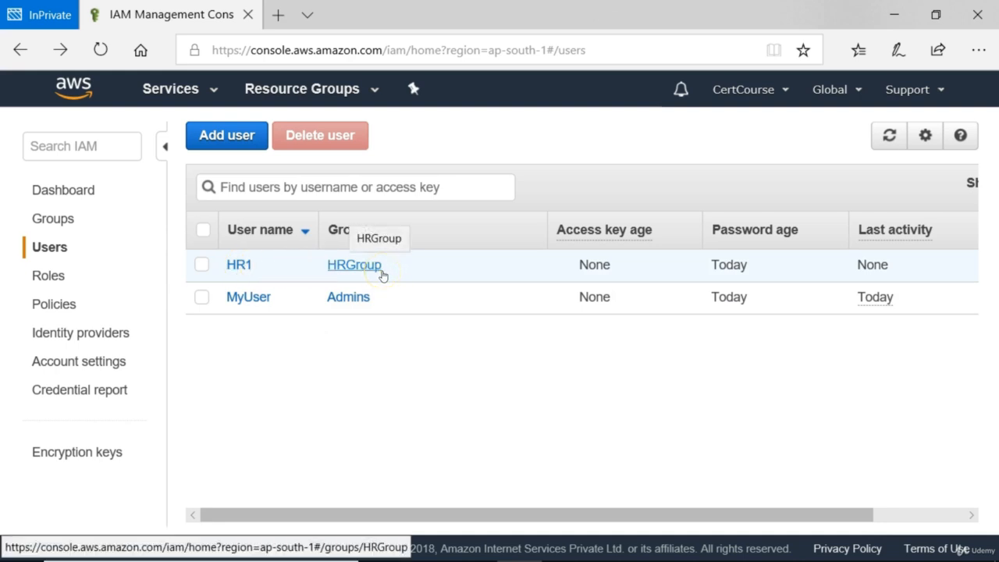
{"action": "left_click", "coordinate": [201, 265]}
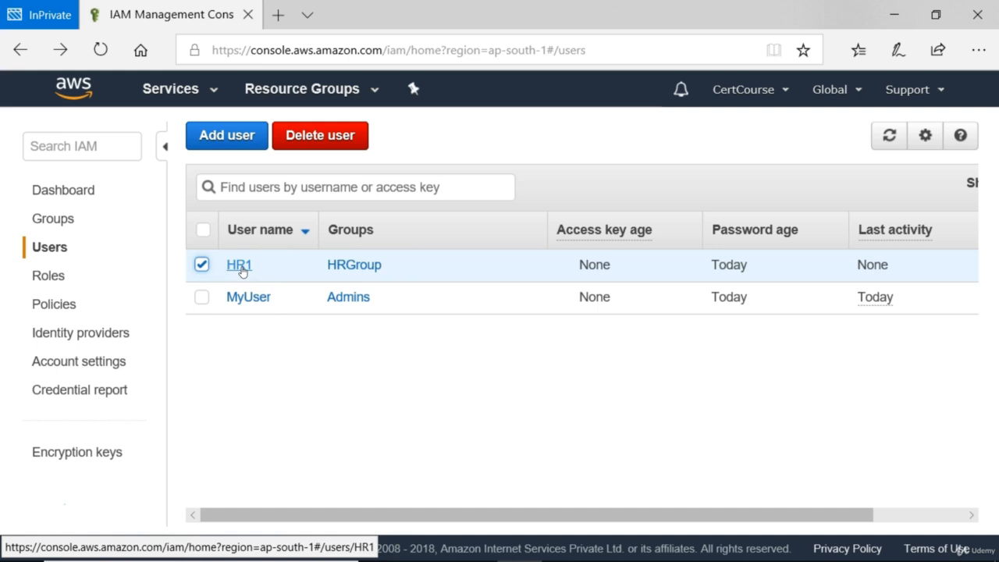
{"action": "left_click", "coordinate": [74, 191]}
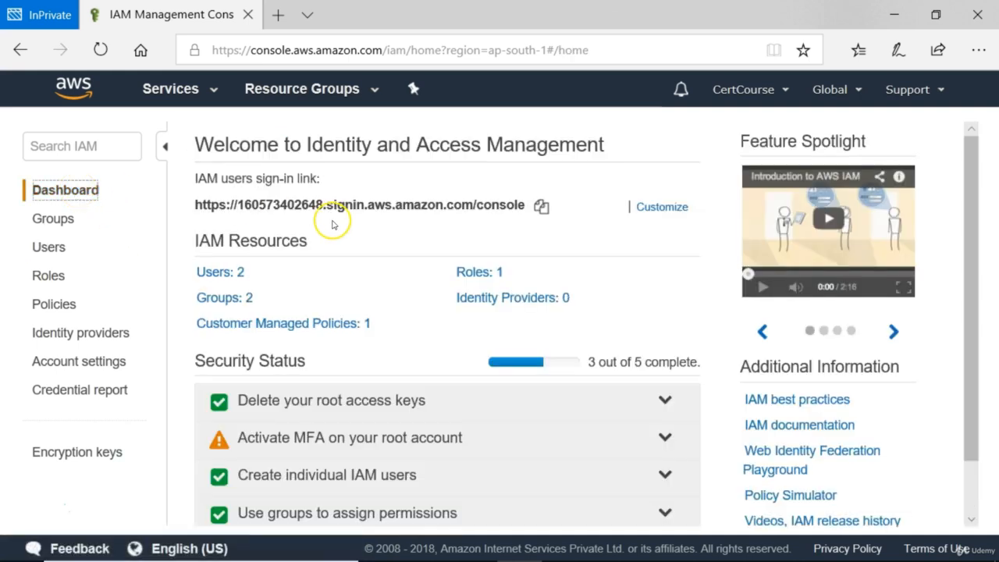
{"action": "left_click", "coordinate": [542, 207]}
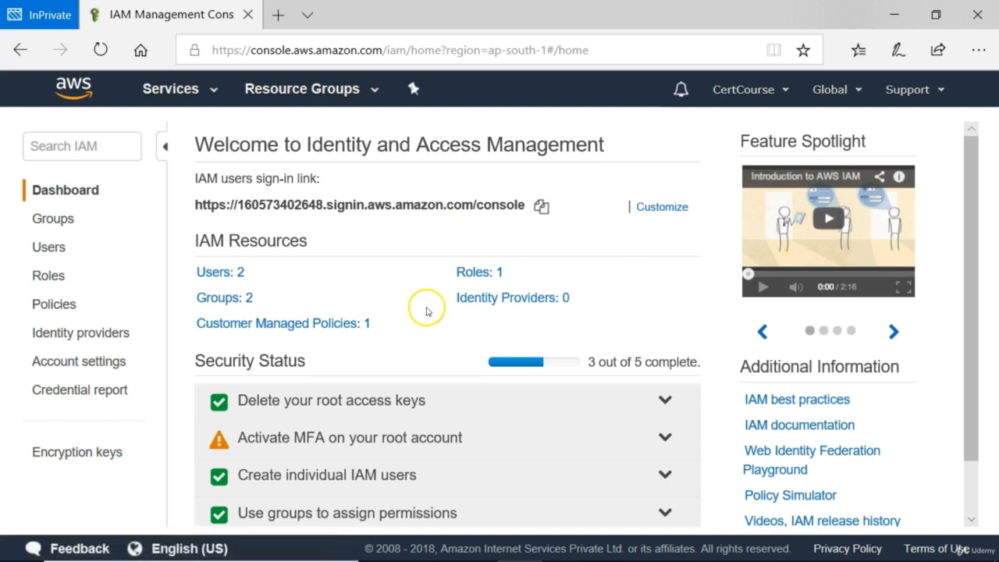
Step: Sign out of MyUser's session in the browser showing the EC2 console
{"action": "mouse_move", "coordinate": [382, 553]}
{"action": "left_click", "coordinate": [436, 552]}
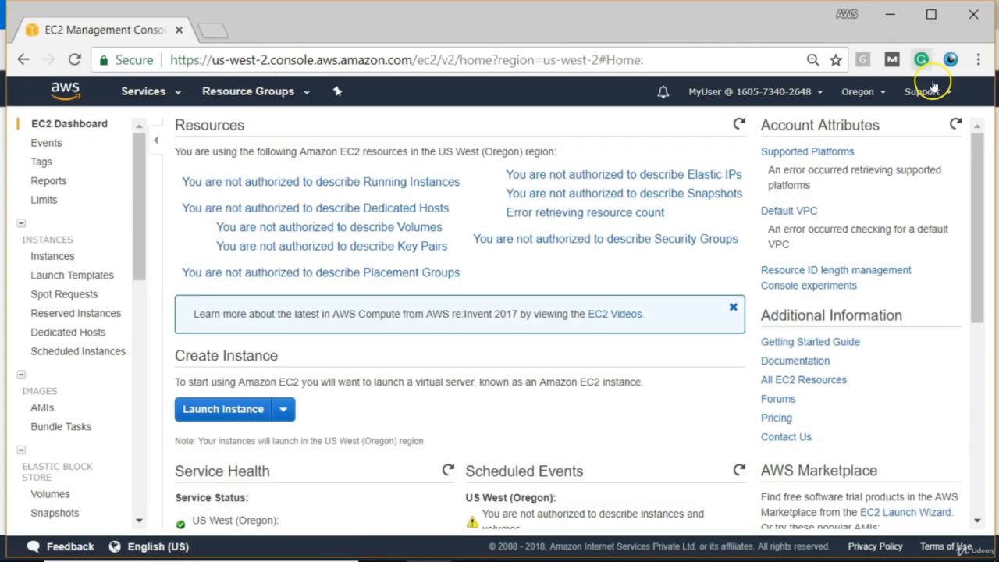
{"action": "left_click", "coordinate": [819, 93]}
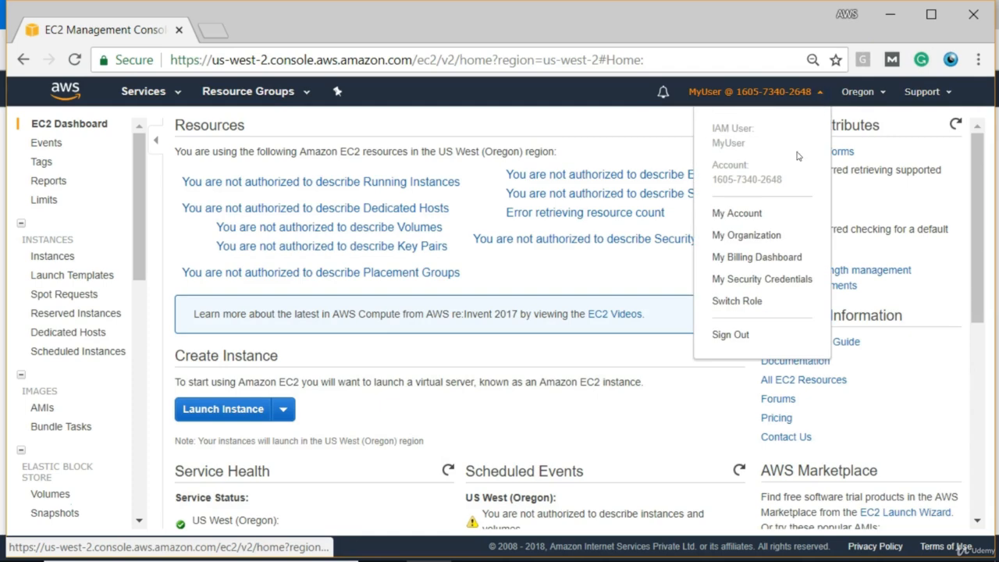
{"action": "left_click", "coordinate": [726, 336]}
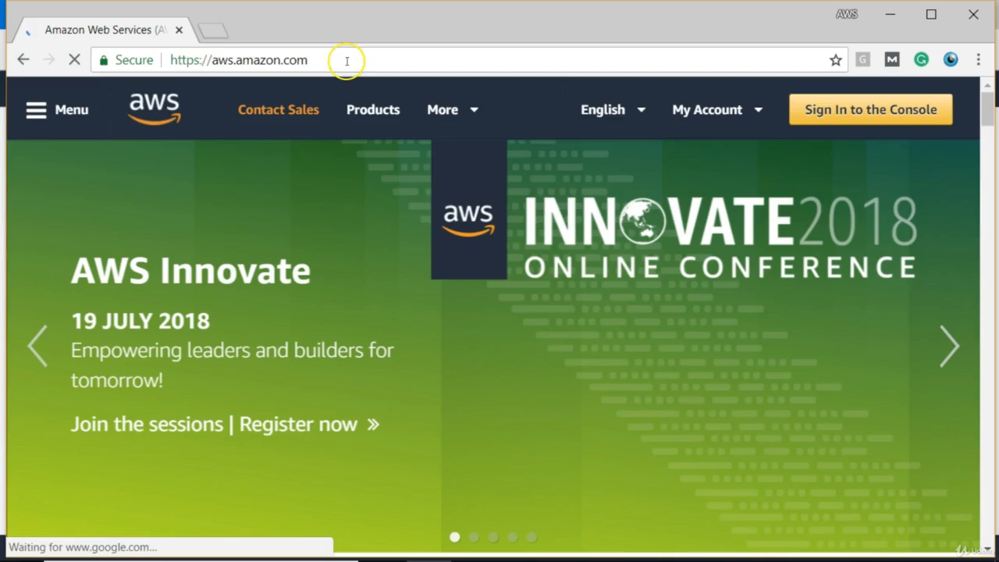
Step: Load the IAM users sign-in link and sign in as hr1 with its password
{"action": "left_click", "coordinate": [345, 61]}
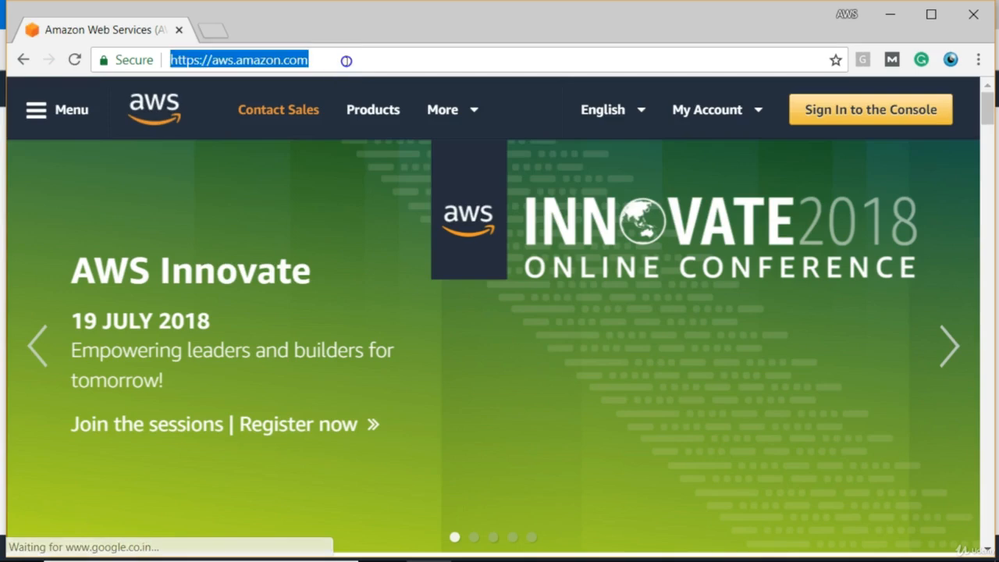
{"action": "key", "text": "ctrl+v"}
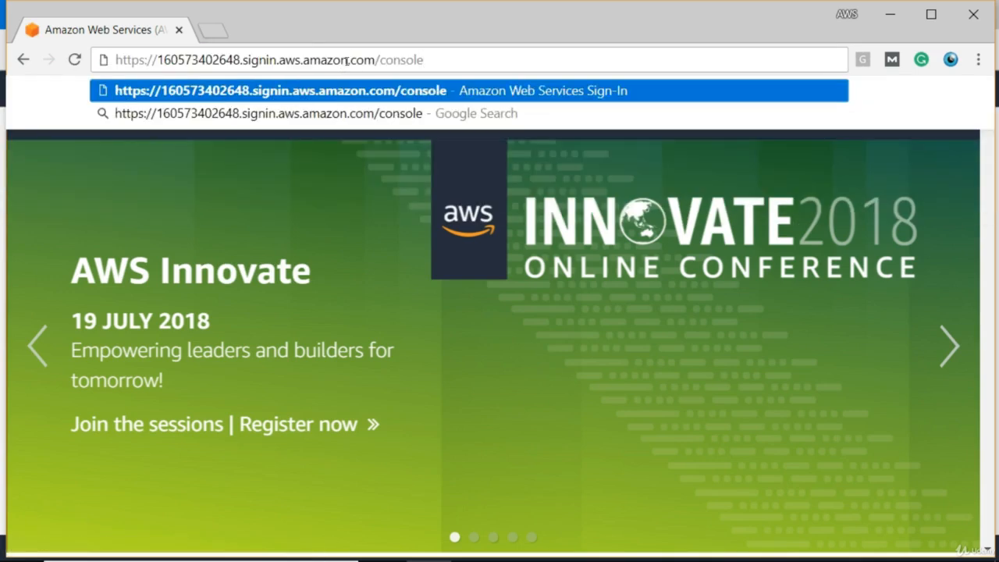
{"action": "key", "text": "Return"}
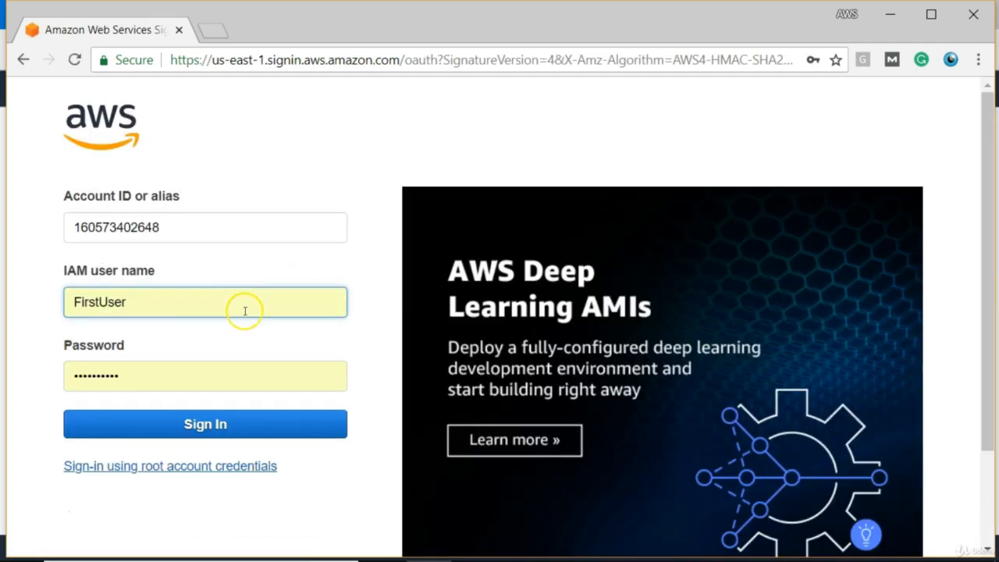
{"action": "left_click", "coordinate": [158, 310]}
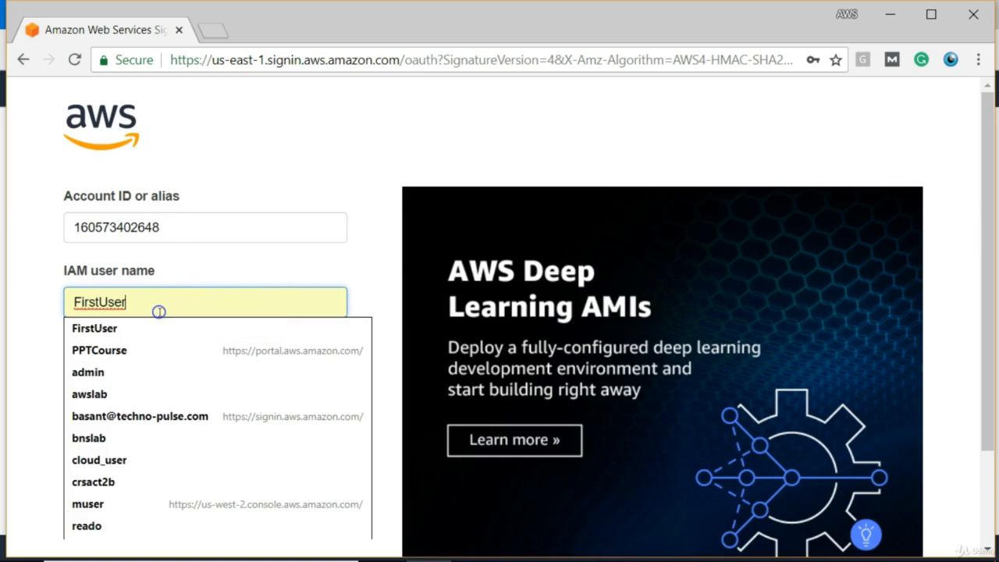
{"action": "key", "text": "BackSpace"}
{"action": "key", "text": "BackSpace"}
{"action": "key", "text": "BackSpace"}
{"action": "key", "text": "BackSpace"}
{"action": "key", "text": "BackSpace"}
{"action": "key", "text": "BackSpace"}
{"action": "type", "text": "hr1"}
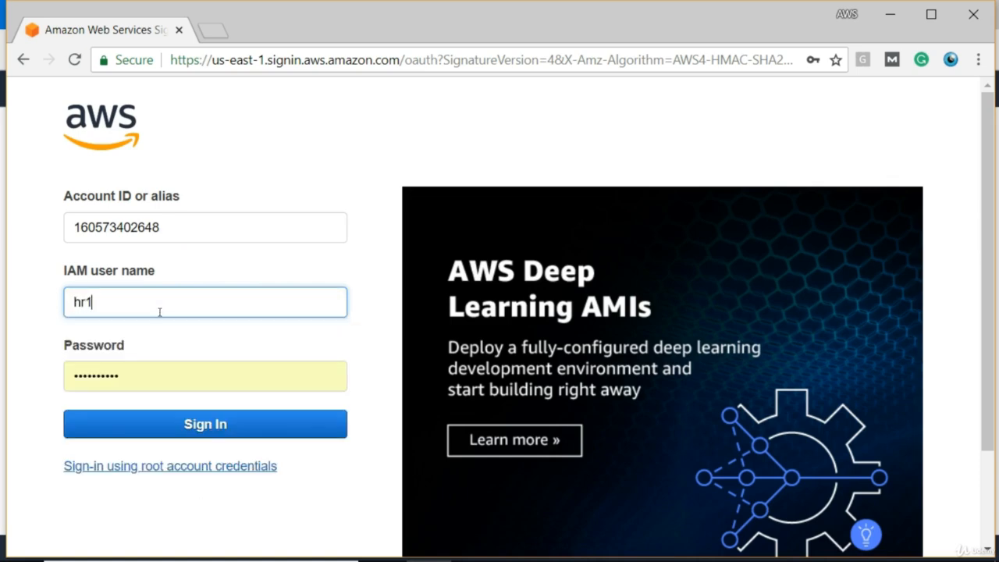
{"action": "left_click", "coordinate": [138, 365]}
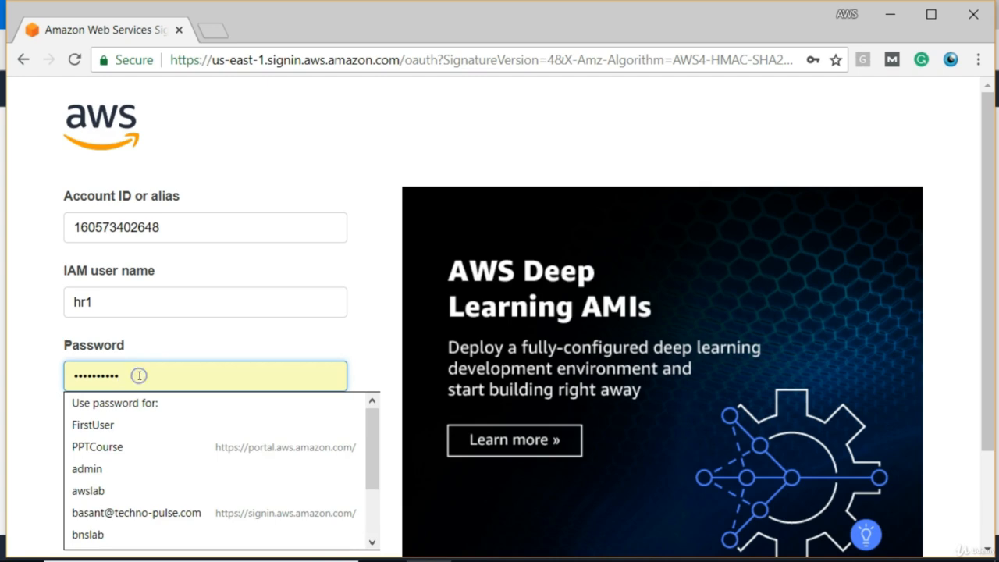
{"action": "key", "text": "BackSpace"}
{"action": "key", "text": "BackSpace"}
{"action": "key", "text": "BackSpace"}
{"action": "key", "text": "BackSpace"}
{"action": "key", "text": "BackSpace"}
{"action": "key", "text": "BackSpace"}
{"action": "key", "text": "BackSpace"}
{"action": "key", "text": "BackSpace"}
{"action": "key", "text": "BackSpace"}
{"action": "key", "text": "BackSpace"}
{"action": "type", "text": "••"}
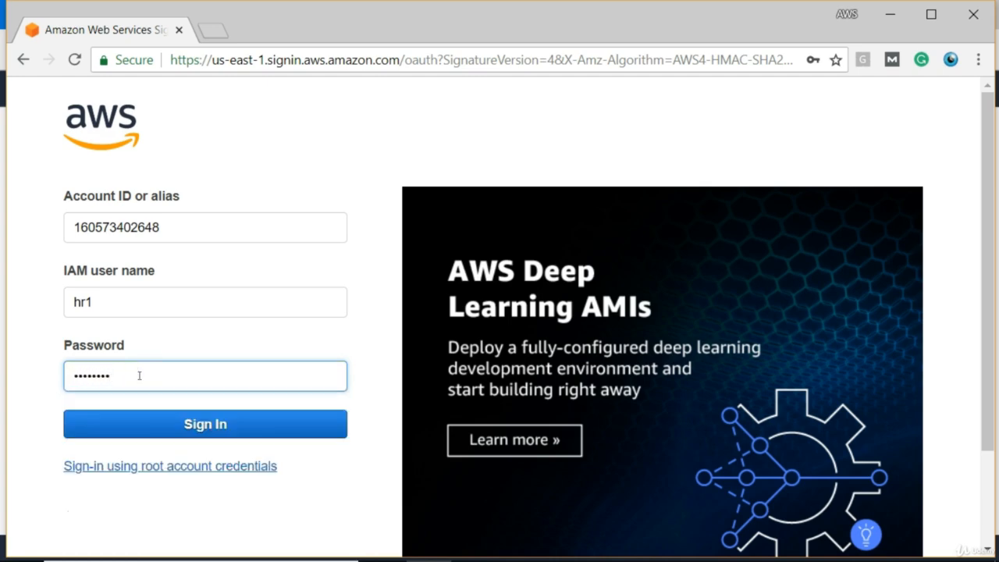
{"action": "type", "text": "••••••"}
{"action": "key", "text": "Return"}
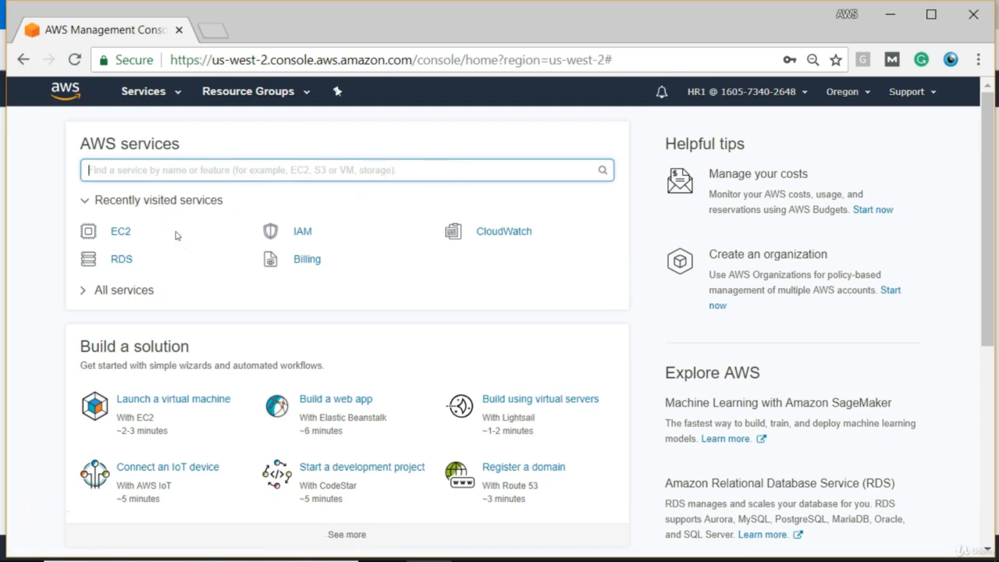
Step: As HR1, go from EC2 to S3, view the mytestbuckettz bucket's files, then return to the bucket list
{"action": "left_click", "coordinate": [120, 233]}
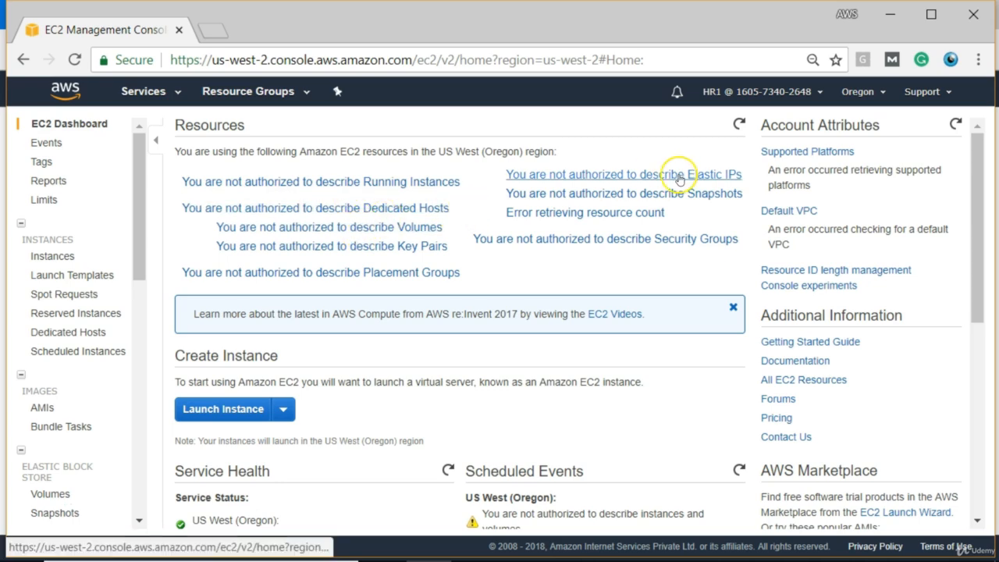
{"action": "left_click", "coordinate": [146, 98]}
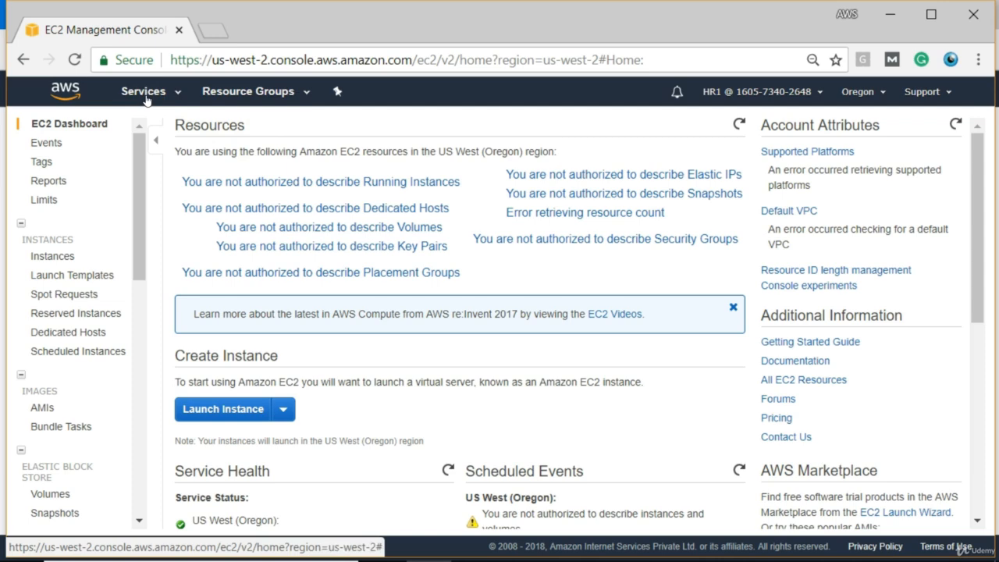
{"action": "left_click", "coordinate": [147, 99]}
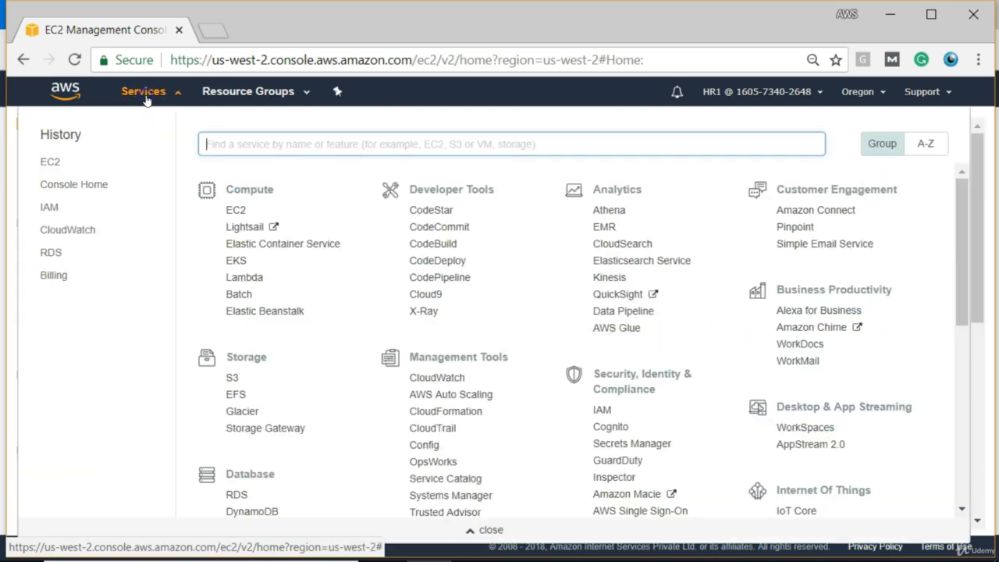
{"action": "left_click", "coordinate": [229, 379]}
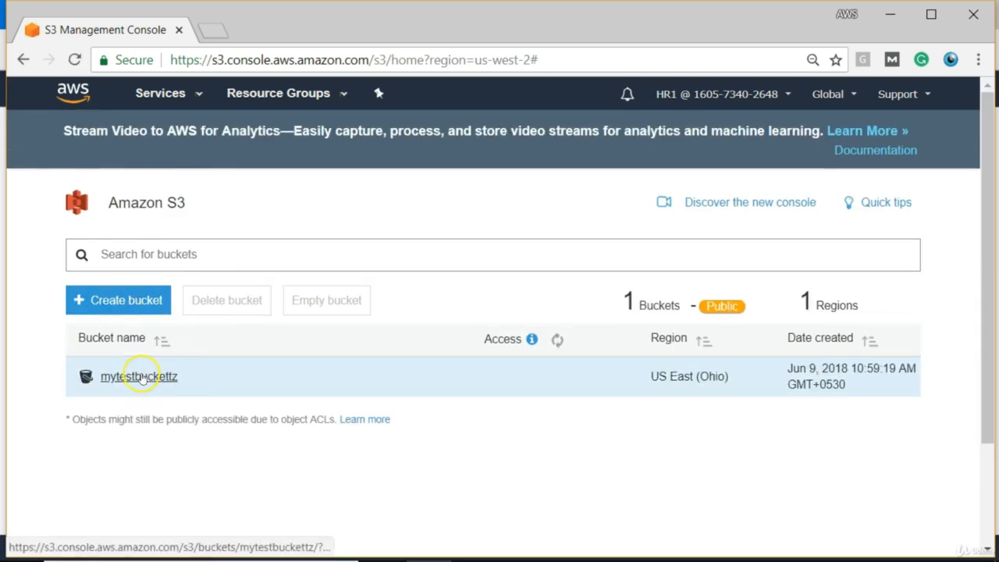
{"action": "left_click", "coordinate": [139, 378]}
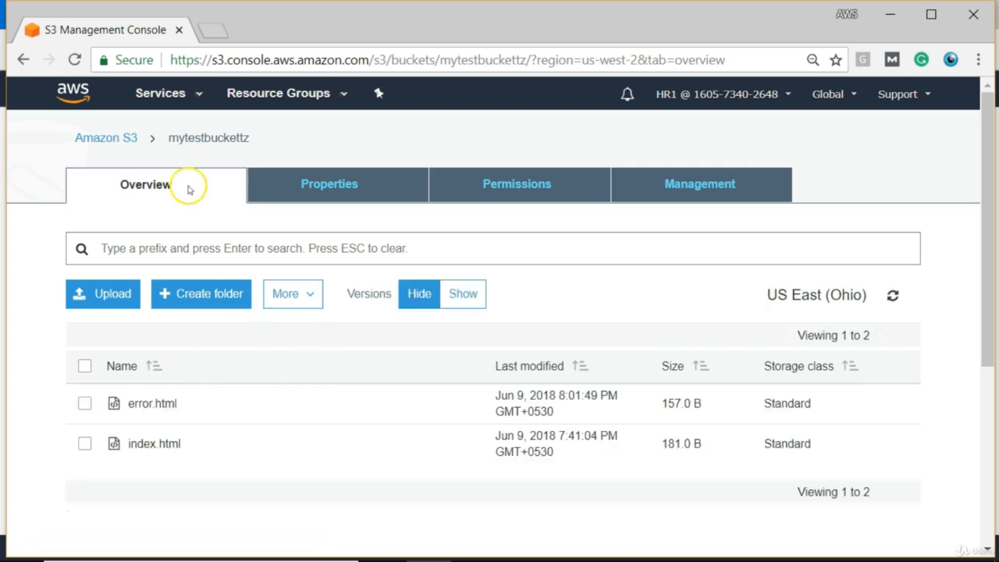
{"action": "left_click", "coordinate": [106, 136]}
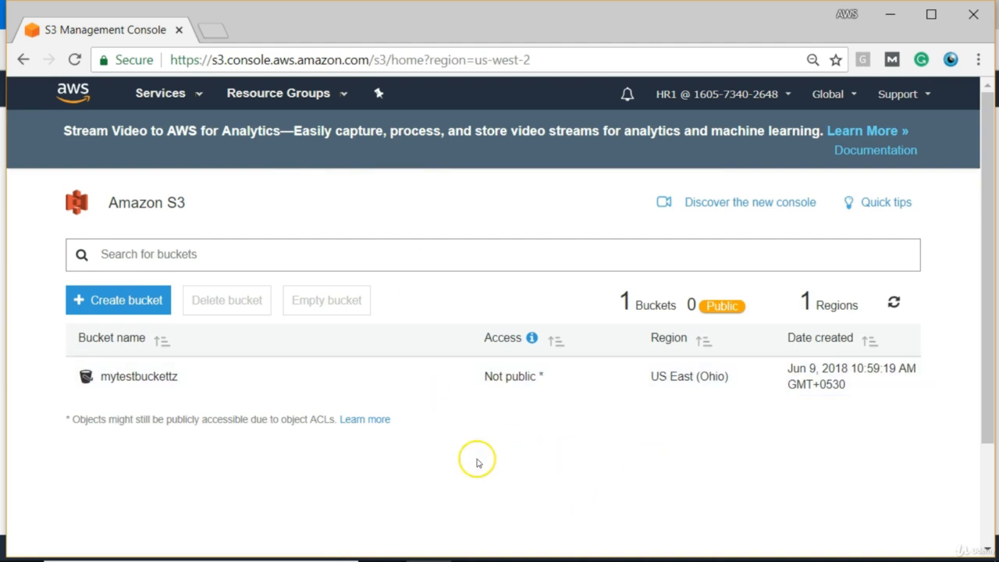
{"action": "mouse_move", "coordinate": [461, 558]}
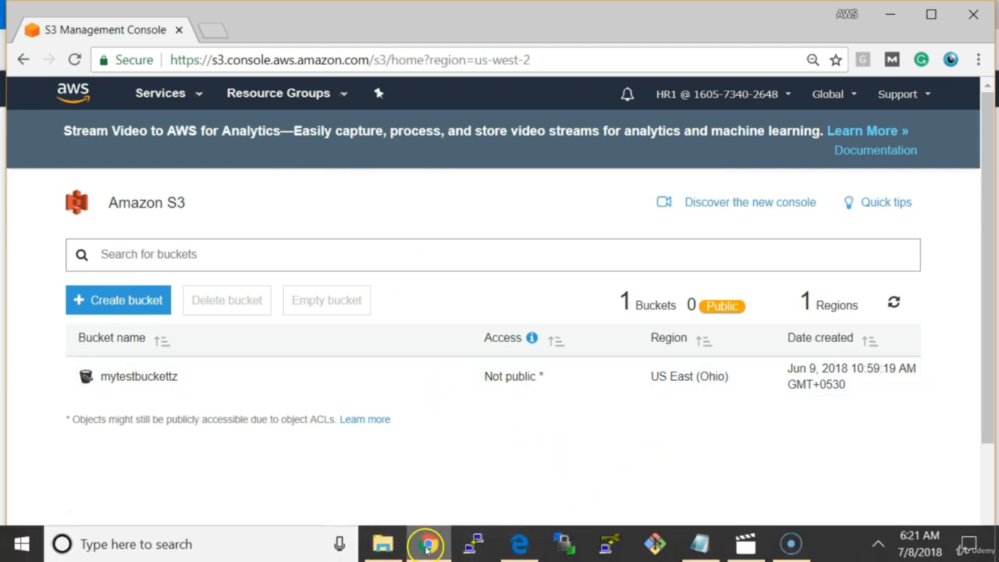
Step: In the administrator's IAM window, delete the user MyUser
{"action": "left_click", "coordinate": [513, 549]}
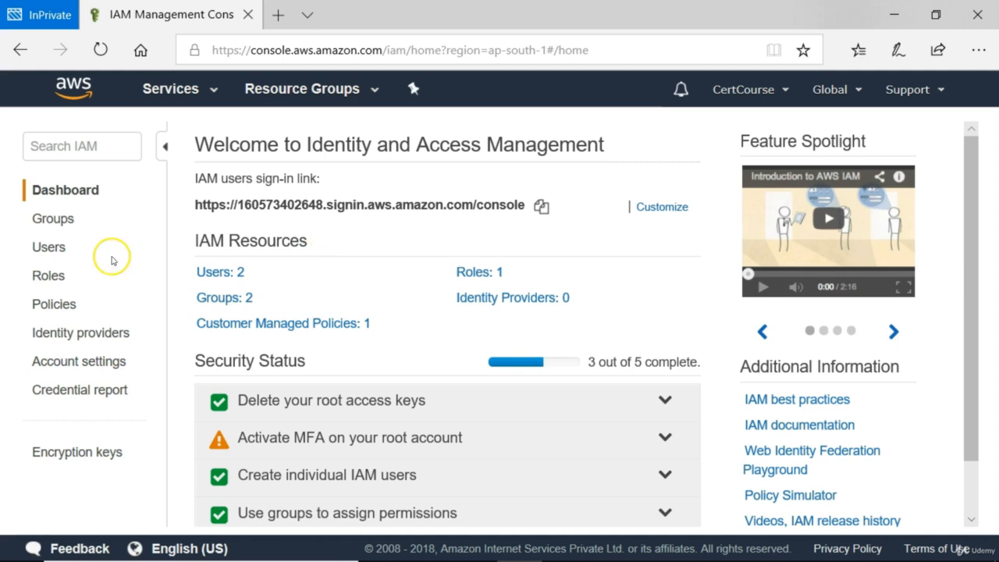
{"action": "left_click", "coordinate": [49, 247]}
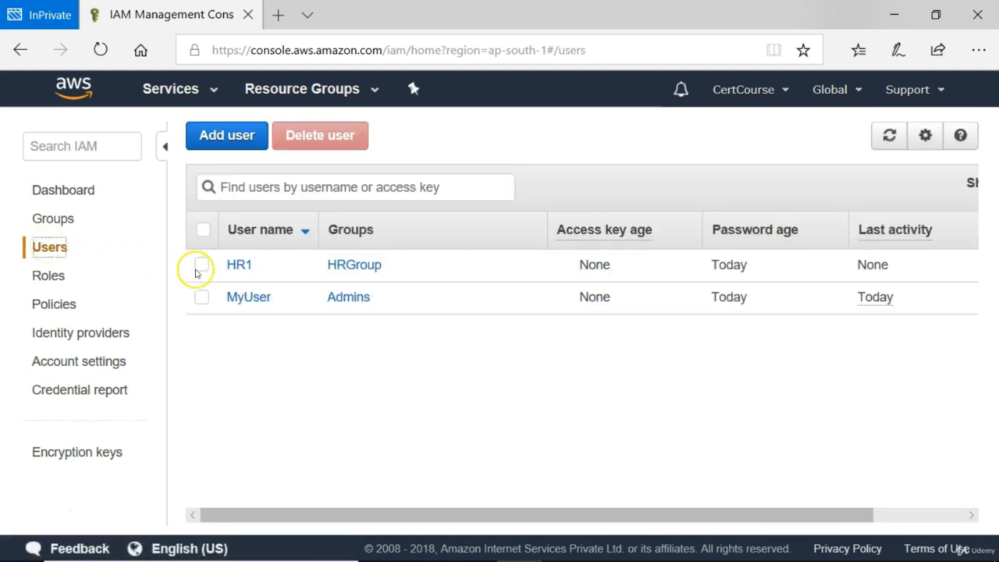
{"action": "left_click", "coordinate": [202, 298]}
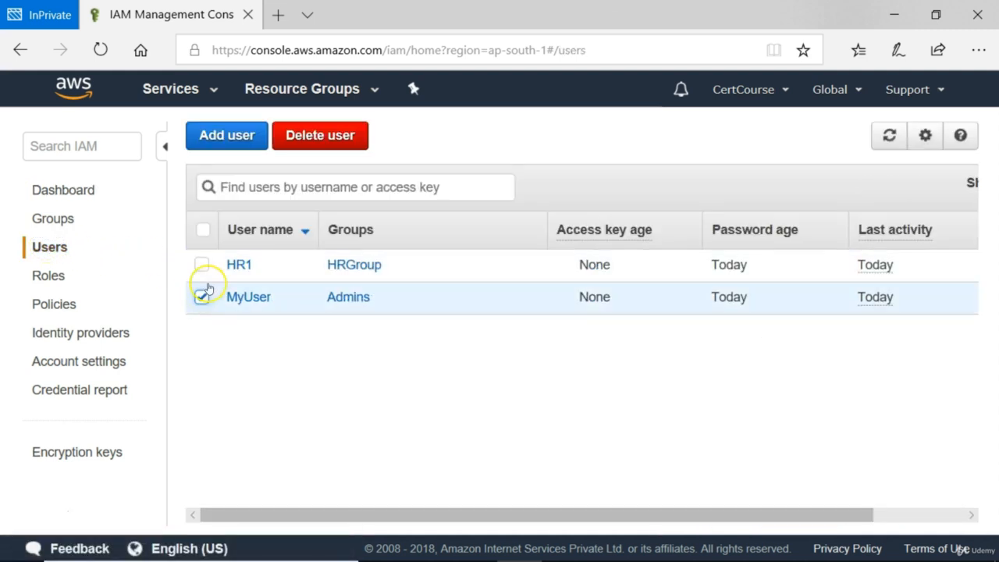
{"action": "left_click", "coordinate": [339, 146]}
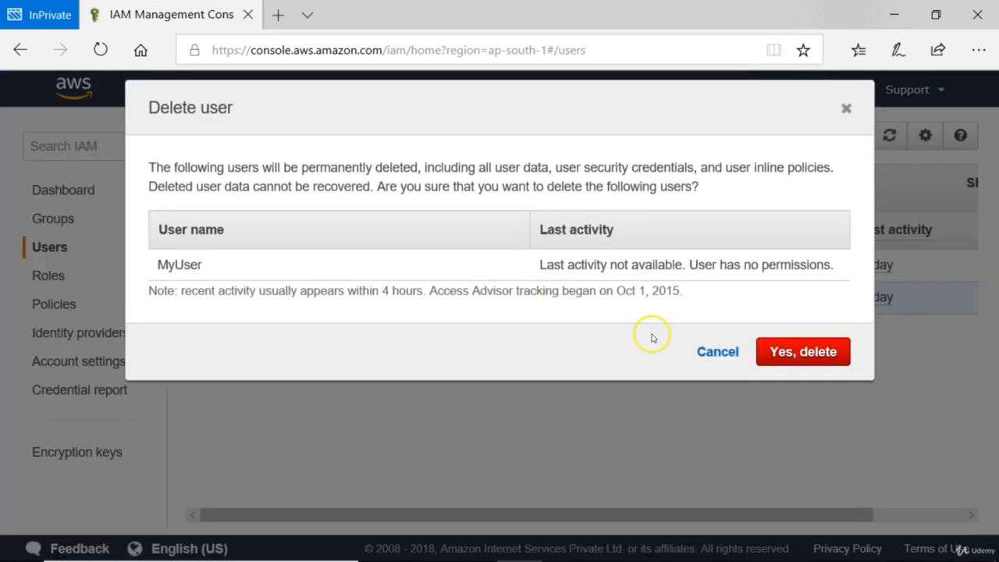
{"action": "left_click", "coordinate": [819, 358]}
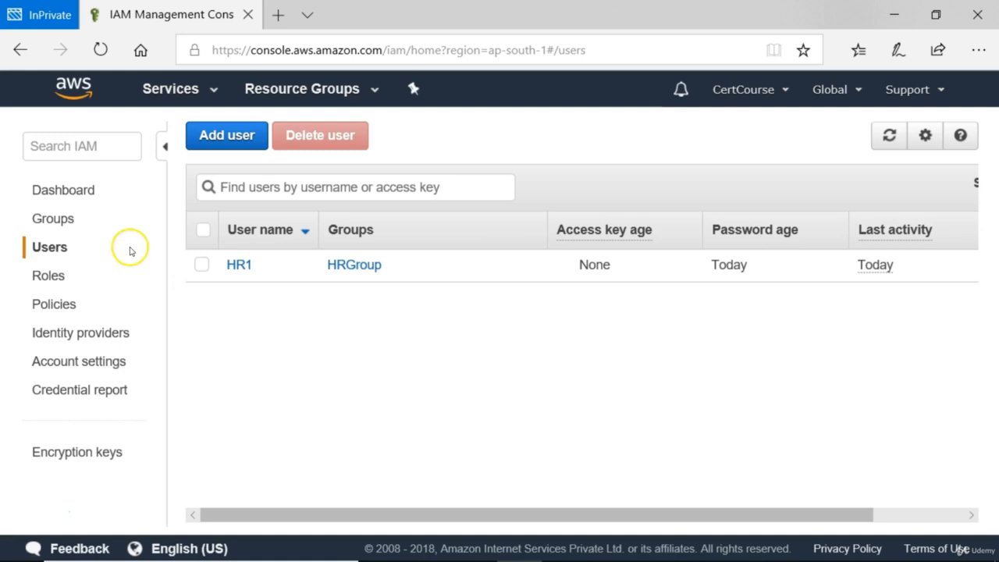
Step: Delete HRGroup from the Groups list
{"action": "left_click", "coordinate": [54, 218]}
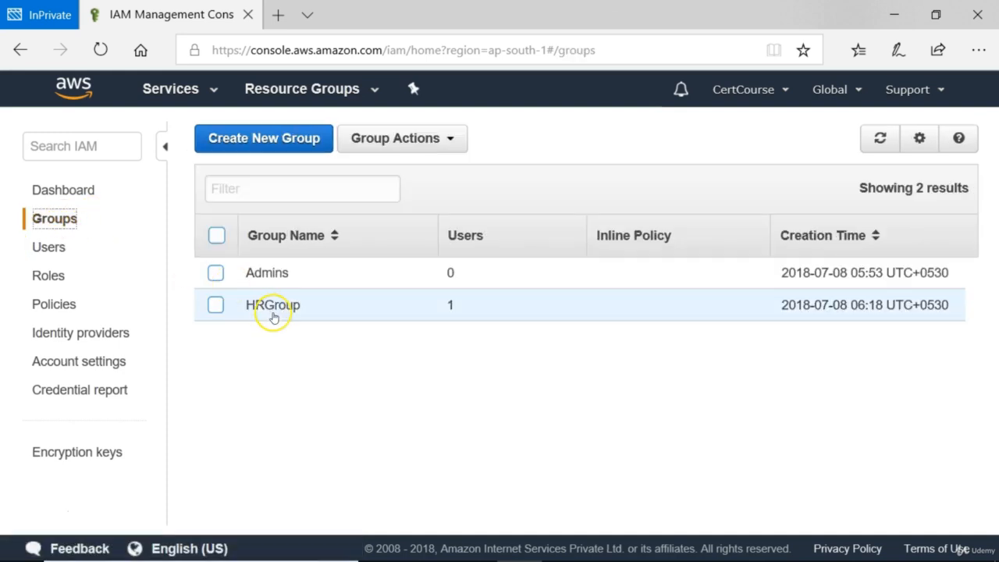
{"action": "left_click", "coordinate": [216, 305]}
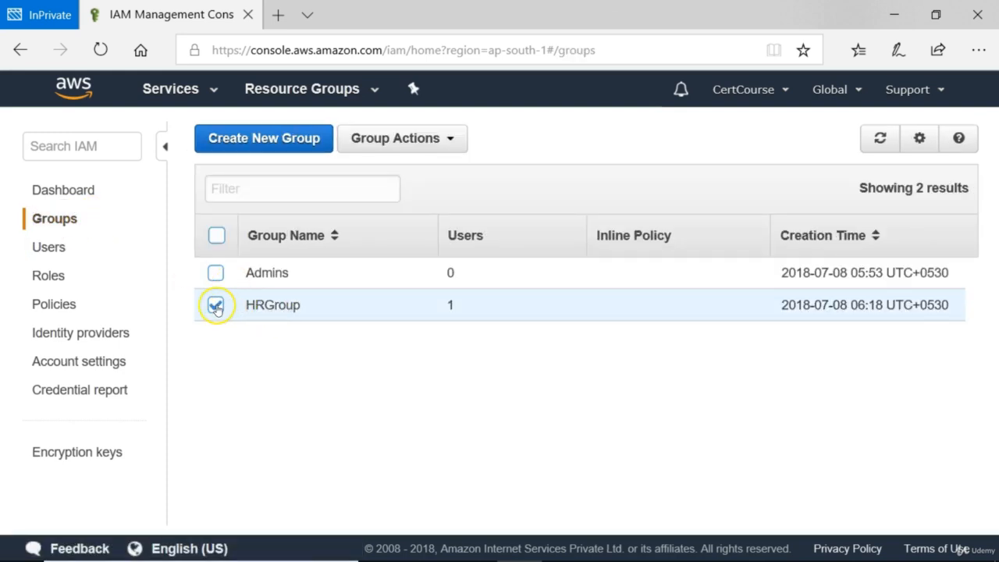
{"action": "left_click", "coordinate": [451, 138]}
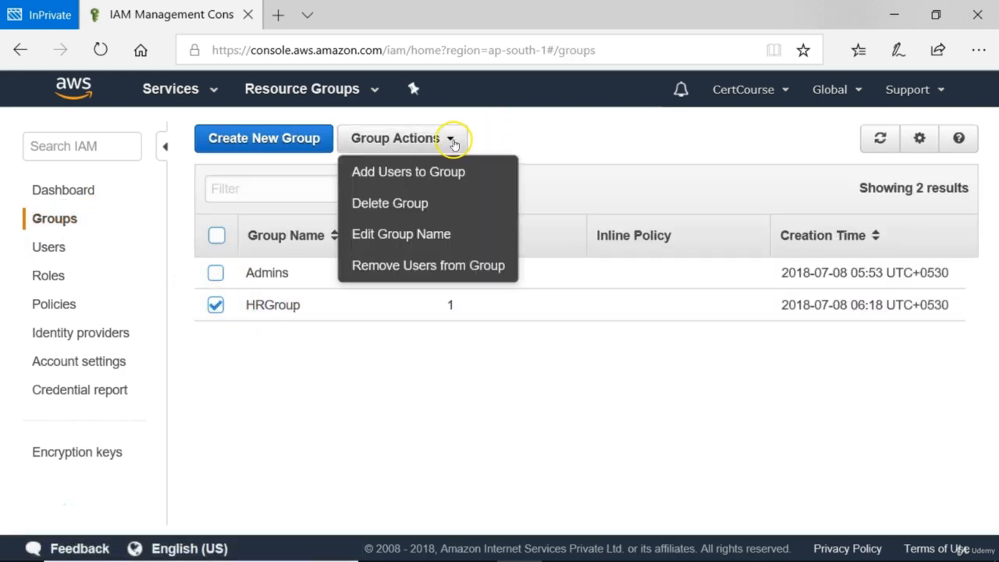
{"action": "left_click", "coordinate": [427, 207]}
{"action": "left_click", "coordinate": [741, 384]}
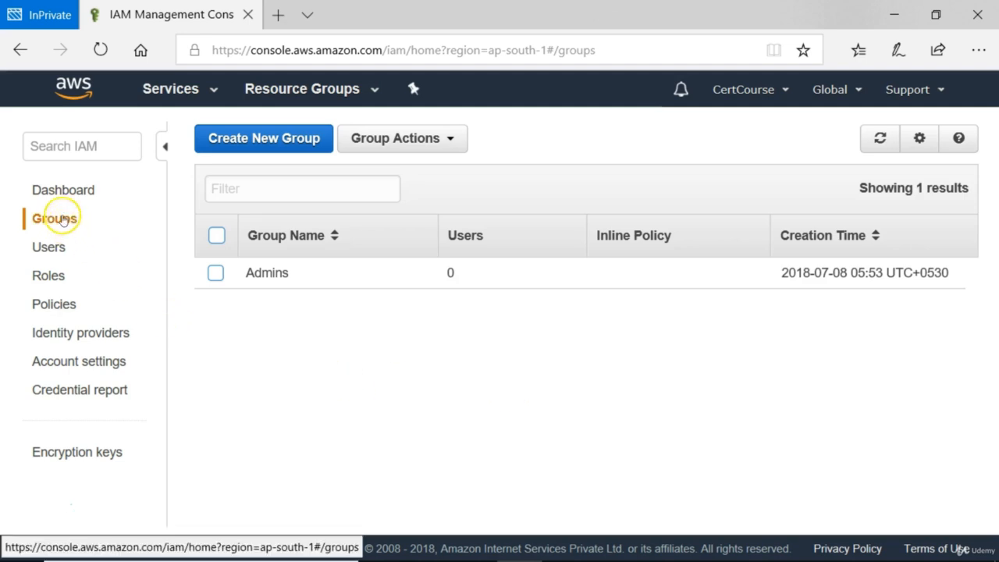
Step: Show the IAM Users list, confirming HR1 in HRGroup is the only remaining user
{"action": "left_click", "coordinate": [49, 247]}
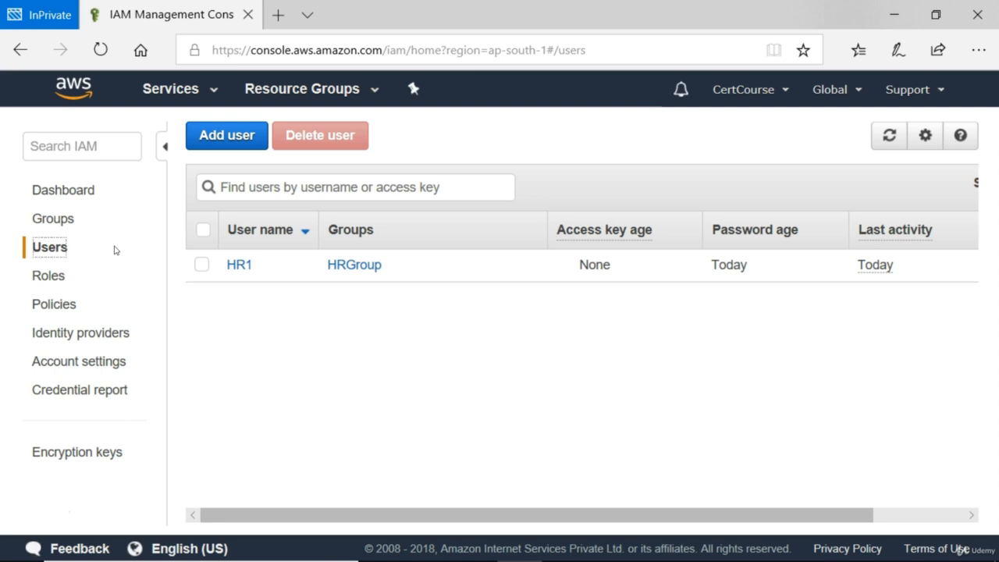
{"action": "left_click", "coordinate": [140, 364]}
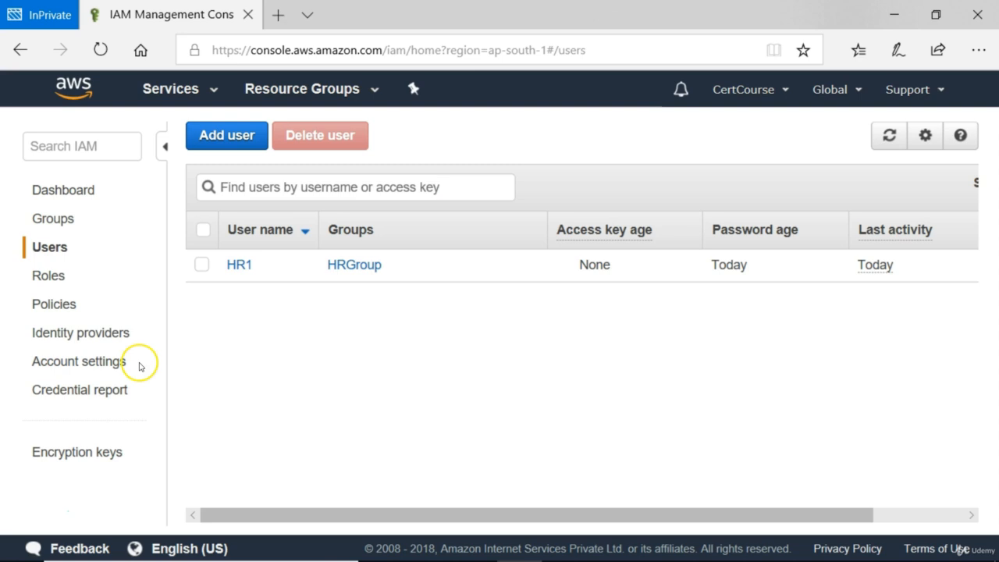